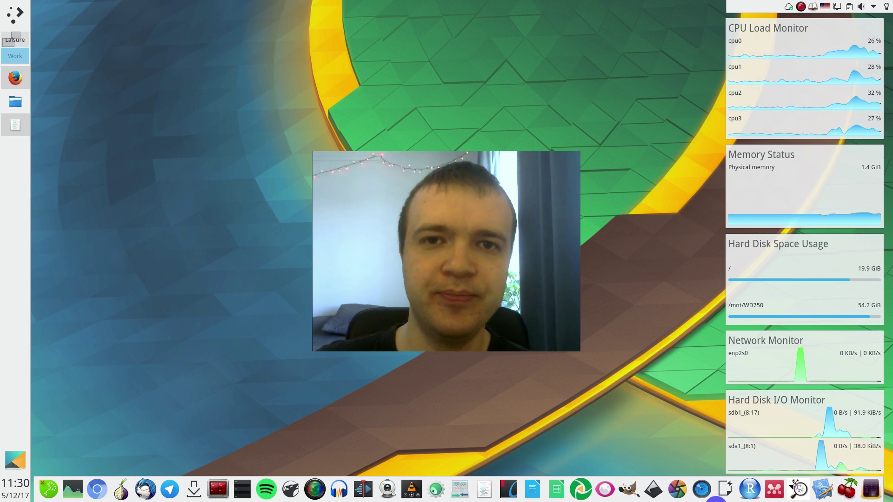
Step: Open and hide Kate from the left dock, then launch GIMP from the Quicklaunch dock and minimize it
{"action": "left_click", "coordinate": [16, 124]}
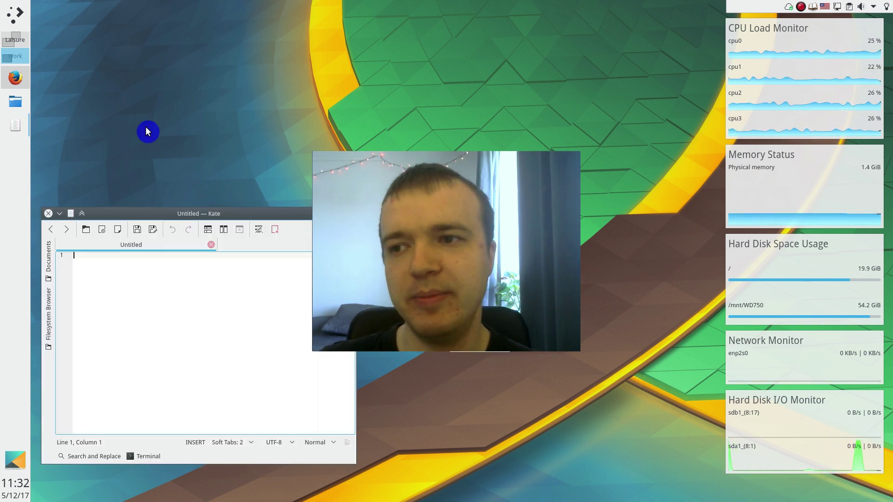
{"action": "left_click", "coordinate": [14, 124]}
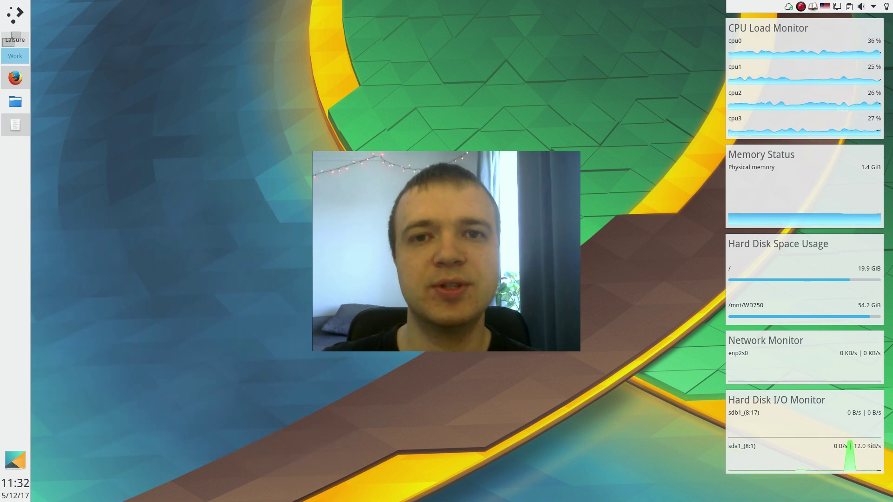
{"action": "mouse_move", "coordinate": [604, 501]}
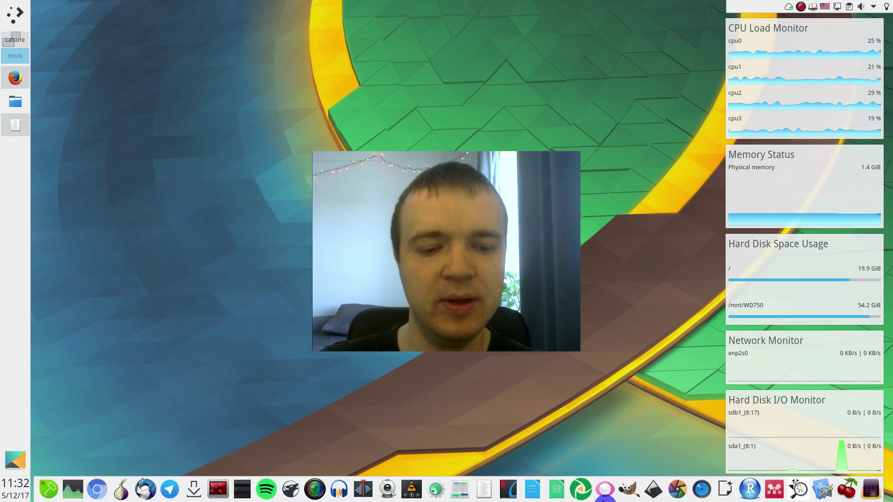
{"action": "left_click", "coordinate": [629, 493]}
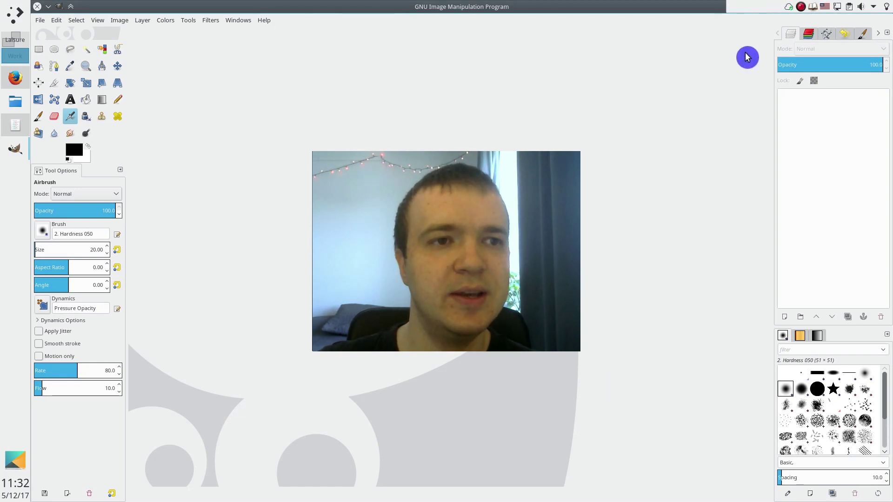
{"action": "left_click", "coordinate": [48, 6]}
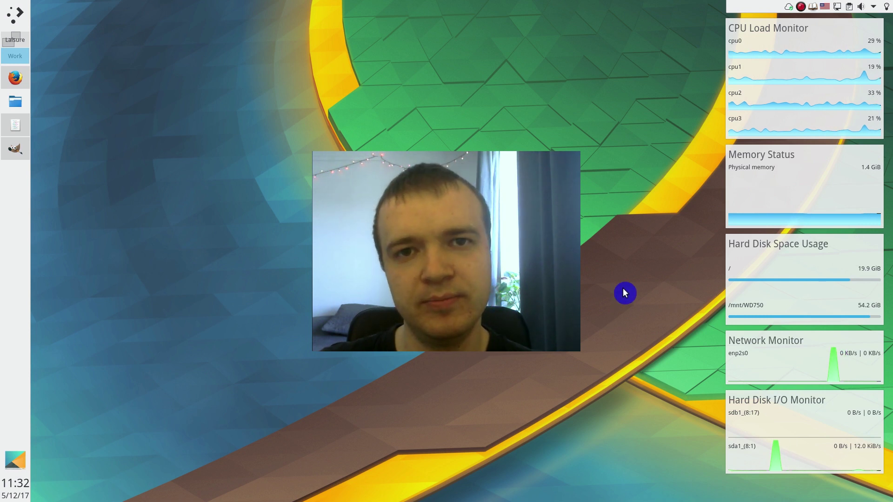
Step: Switch to the stock Plasma session with one default bottom taskbar
{"action": "mouse_move", "coordinate": [691, 501]}
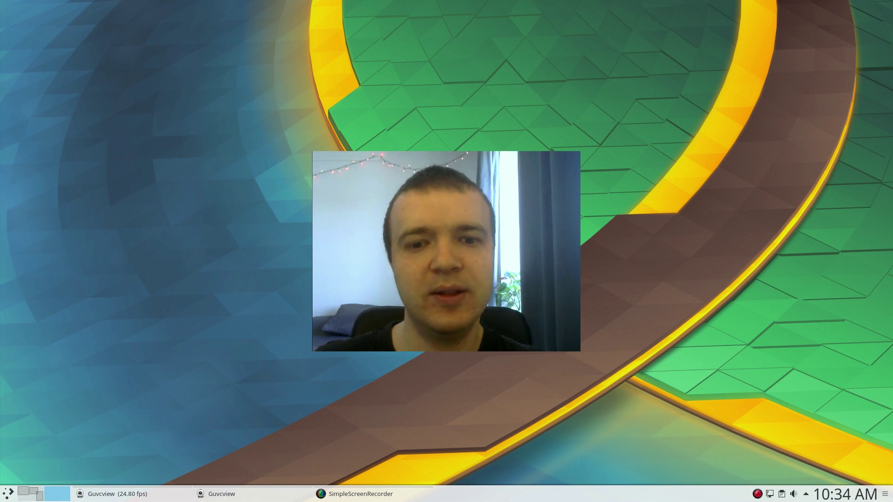
Step: Move the bottom panel to the left screen edge and widen it for larger icons
{"action": "left_click", "coordinate": [885, 496]}
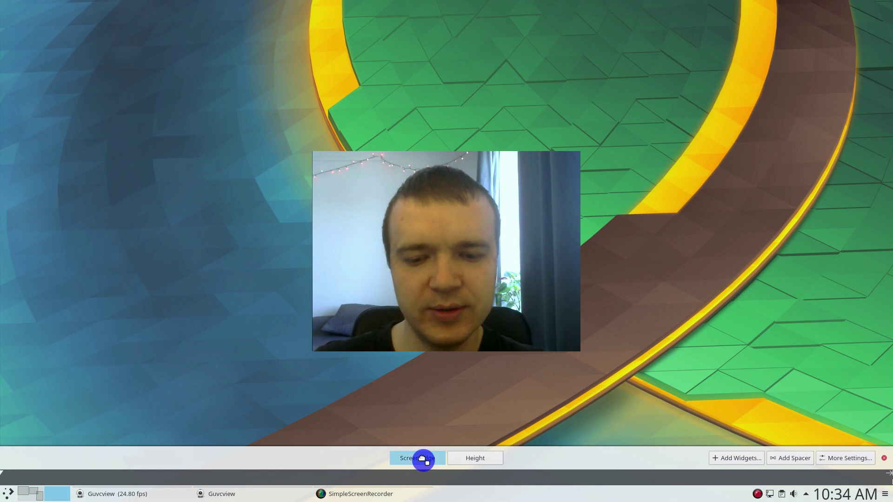
{"action": "left_click_drag", "start_coordinate": [423, 460], "coordinate": [76, 341]}
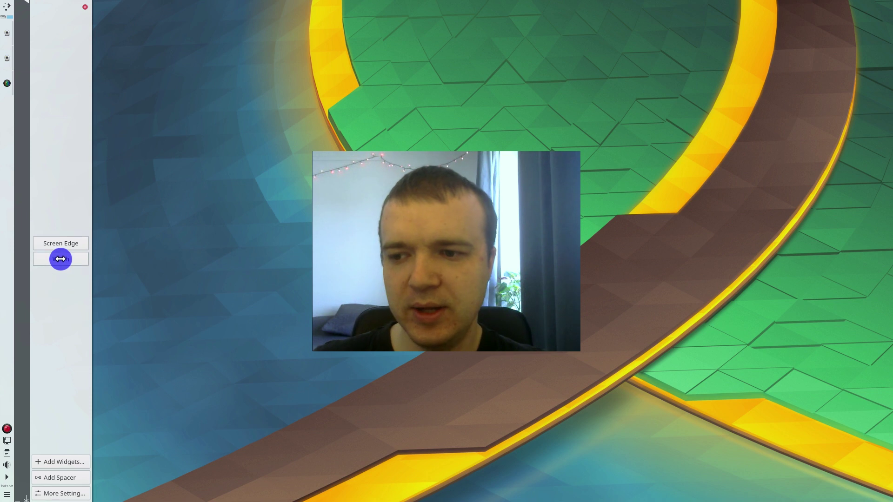
{"action": "left_click_drag", "start_coordinate": [60, 259], "coordinate": [74, 259]}
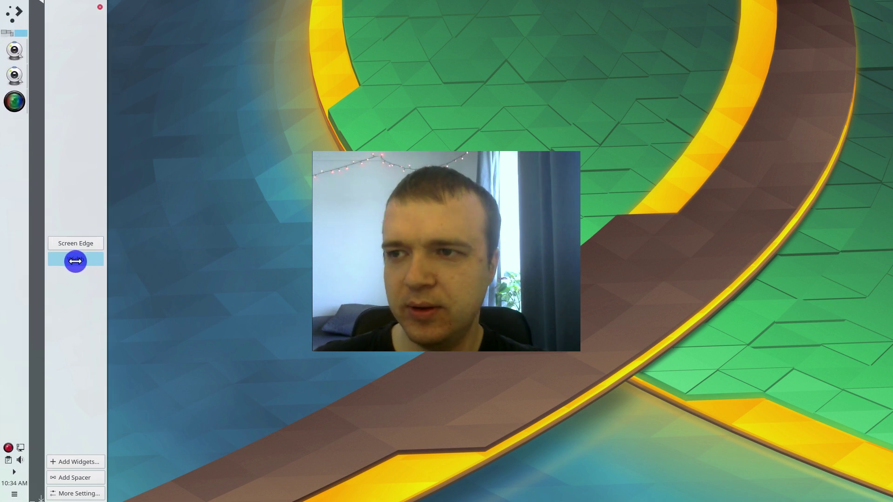
{"action": "key", "text": "Escape"}
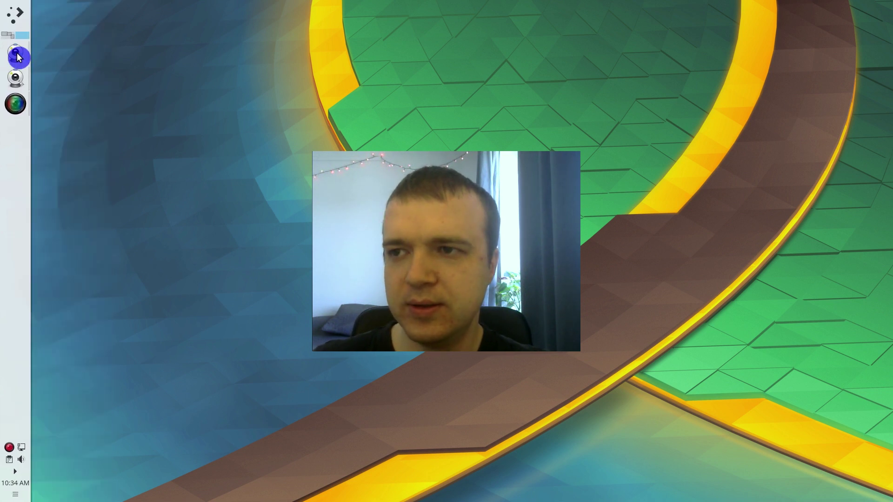
Step: Replace the launcher with the cascading Application Menu alternative
{"action": "left_click", "coordinate": [18, 18]}
{"action": "right_click", "coordinate": [18, 19]}
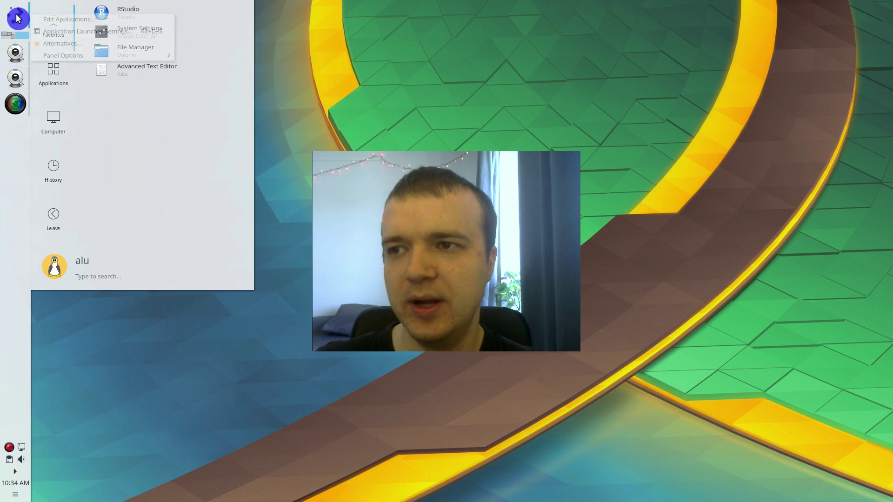
{"action": "left_click", "coordinate": [52, 43]}
{"action": "left_click", "coordinate": [96, 115]}
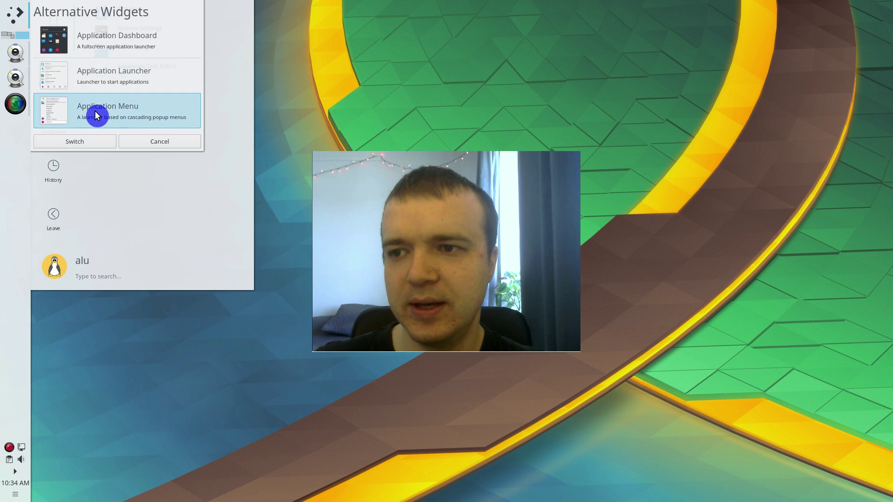
{"action": "left_click", "coordinate": [86, 143]}
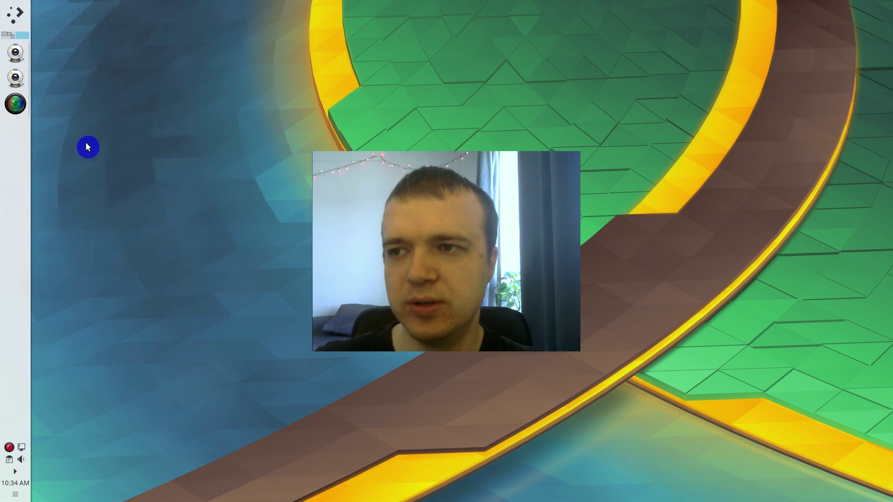
Step: Remove the R, folder and another entry from the Application Menu favourites
{"action": "left_click", "coordinate": [15, 16]}
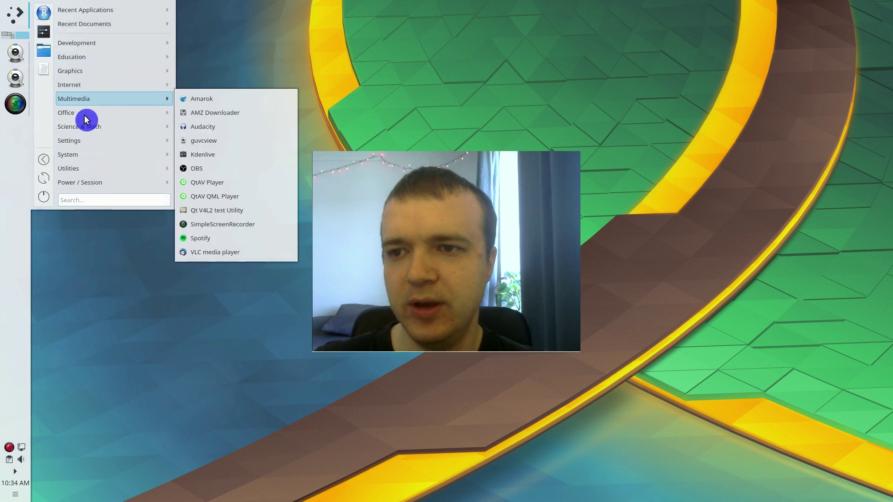
{"action": "mouse_move", "coordinate": [100, 171]}
{"action": "mouse_move", "coordinate": [116, 84]}
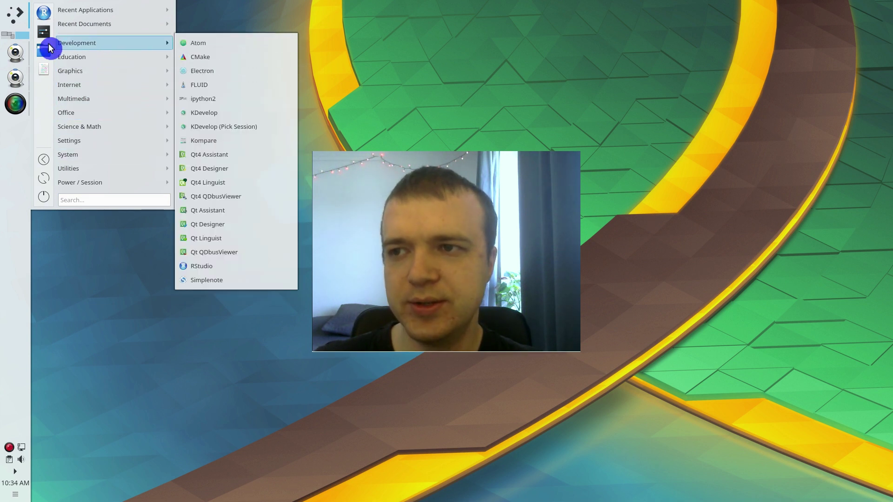
{"action": "right_click", "coordinate": [44, 18]}
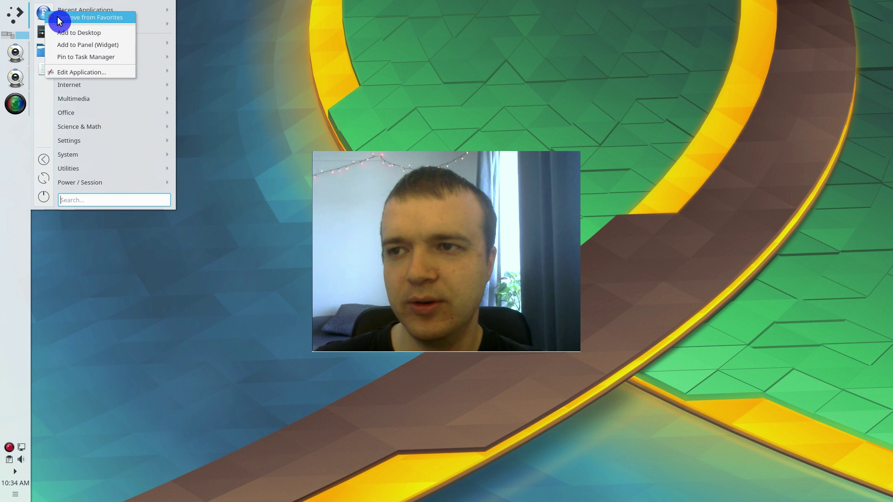
{"action": "left_click", "coordinate": [56, 20]}
{"action": "right_click", "coordinate": [45, 31]}
{"action": "left_click", "coordinate": [74, 36]}
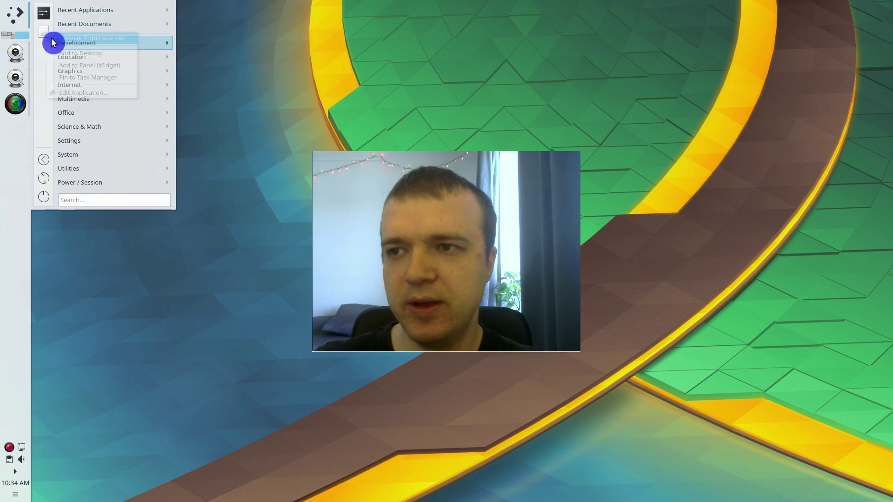
{"action": "left_click", "coordinate": [79, 36]}
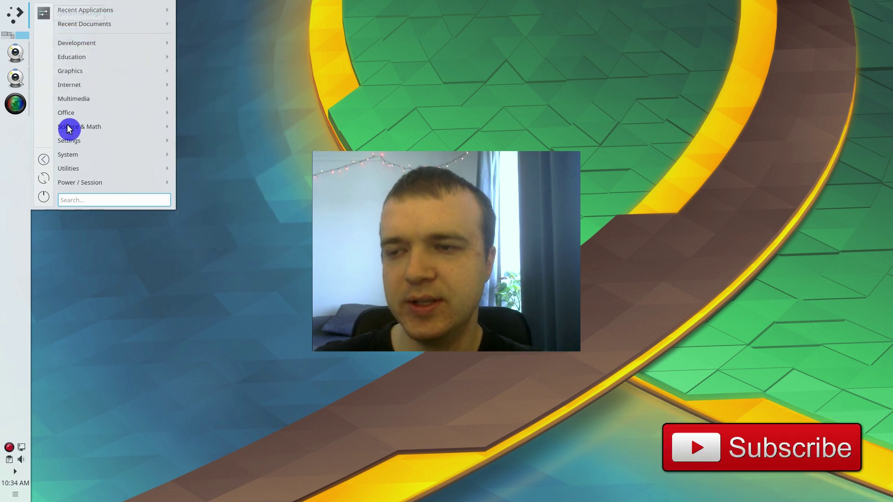
{"action": "left_click", "coordinate": [148, 386]}
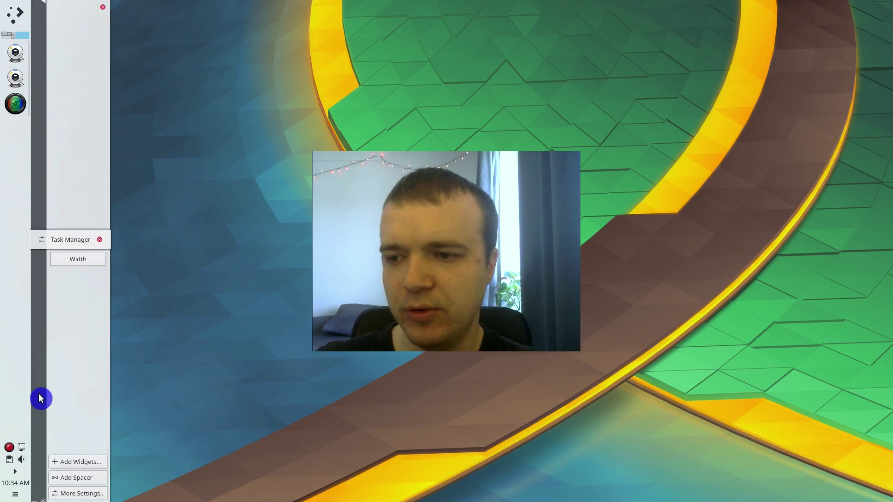
Step: Remove the left panel's Task Manager, add the Icons-only Task Manager, and re-enter panel editing
{"action": "left_click", "coordinate": [99, 241]}
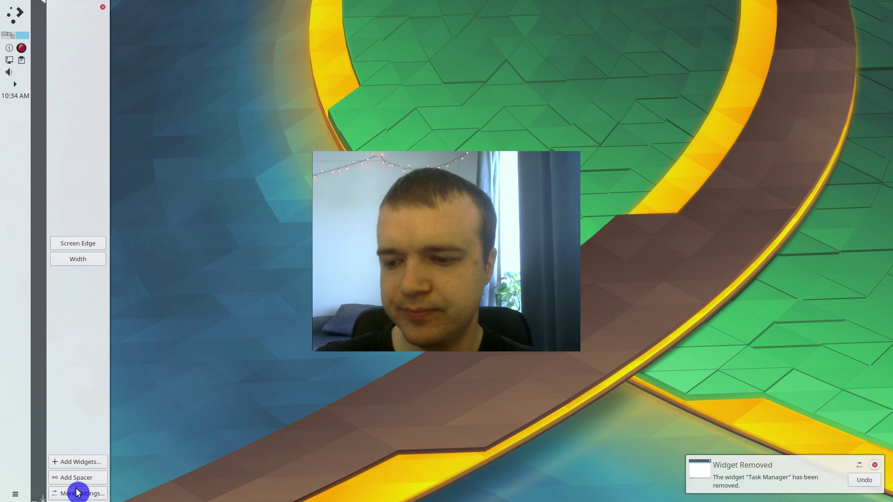
{"action": "left_click", "coordinate": [83, 463]}
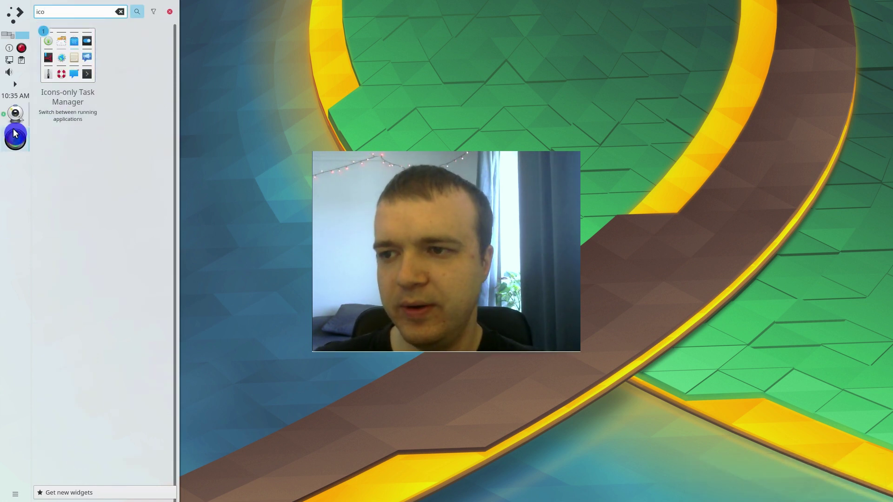
{"action": "left_click", "coordinate": [301, 365]}
{"action": "left_click", "coordinate": [16, 494]}
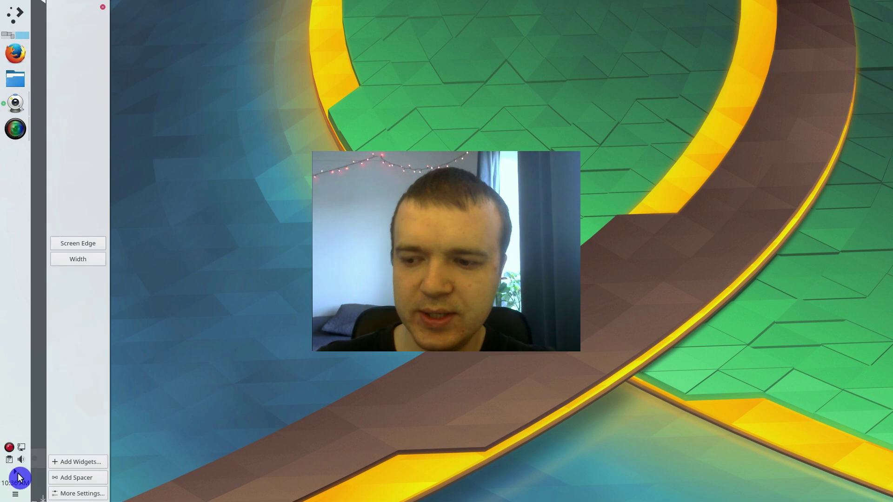
Step: Remove the System Tray from the left panel and make the Digital Clock show the date
{"action": "mouse_move", "coordinate": [18, 477]}
{"action": "left_click", "coordinate": [93, 462]}
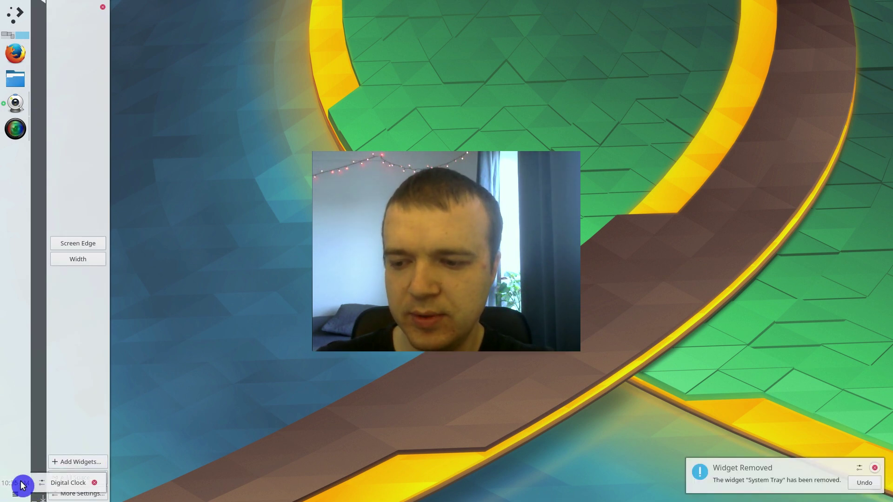
{"action": "left_click", "coordinate": [39, 487]}
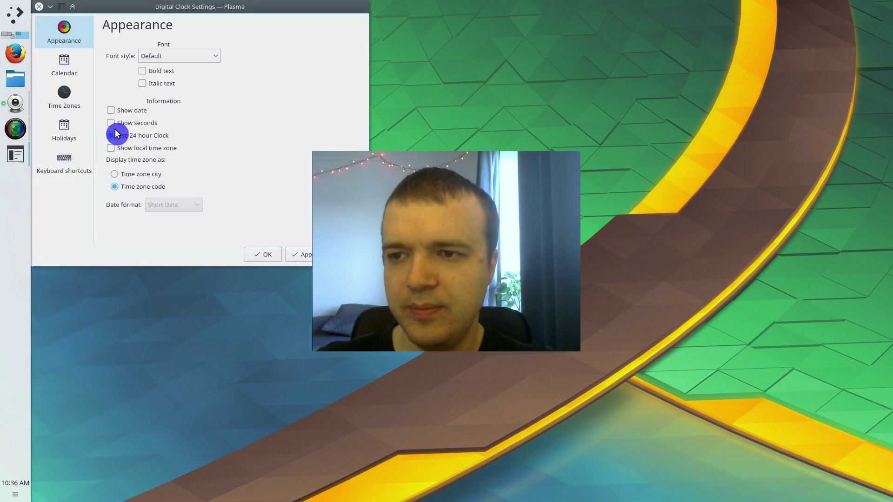
{"action": "left_click", "coordinate": [111, 111]}
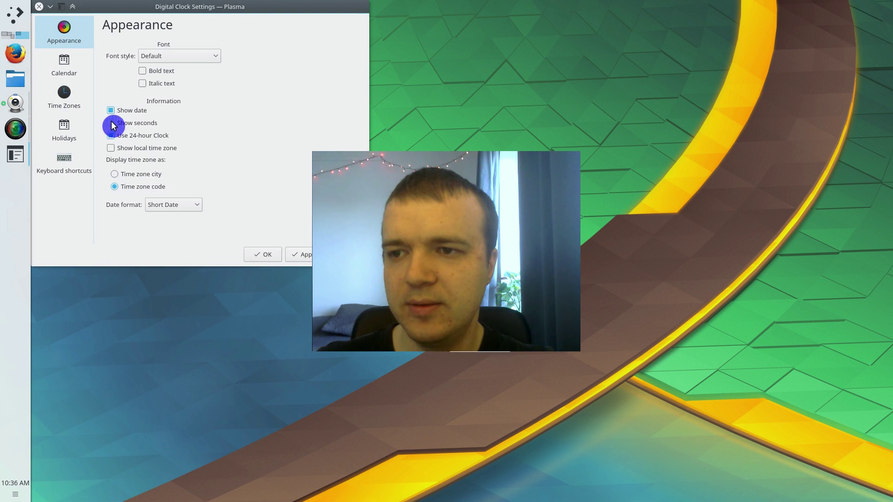
{"action": "left_click", "coordinate": [301, 255]}
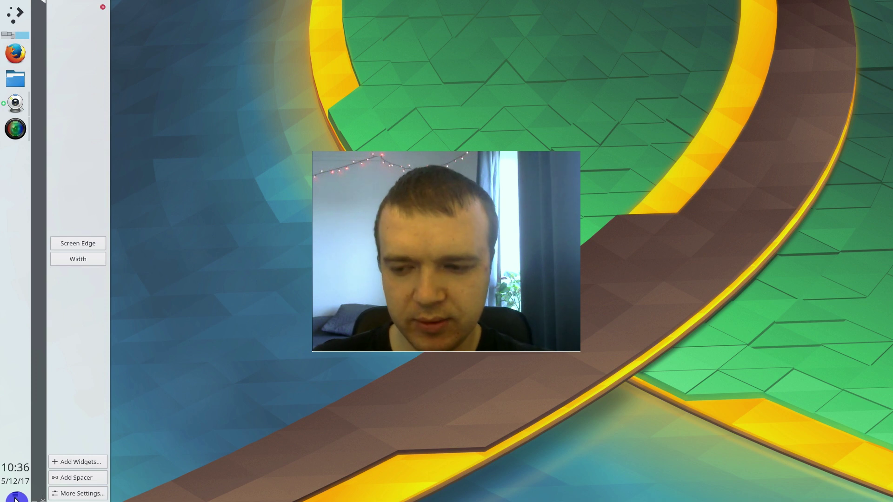
Step: Add the Show Desktop widget found by searching 'desk', then test it against a Dolphin window
{"action": "left_click", "coordinate": [84, 469]}
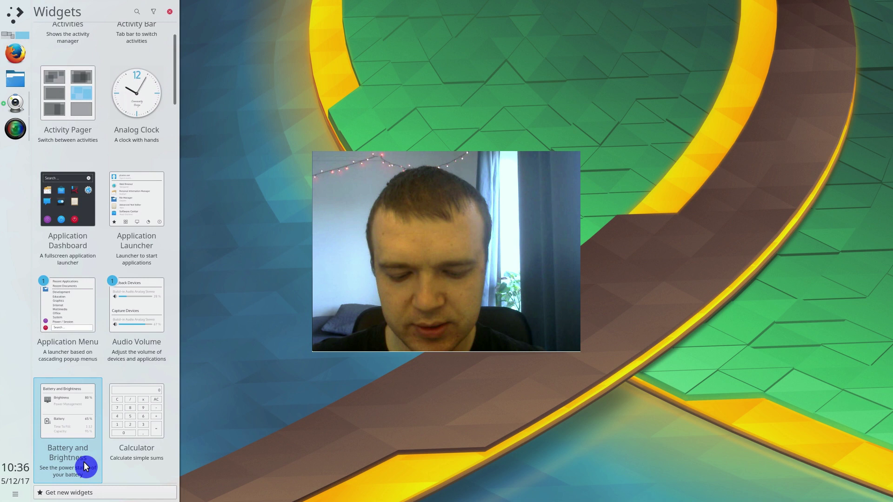
{"action": "scroll", "coordinate": [86, 466], "scroll_direction": "down", "scroll_amount": 2}
{"action": "type", "text": "desk"}
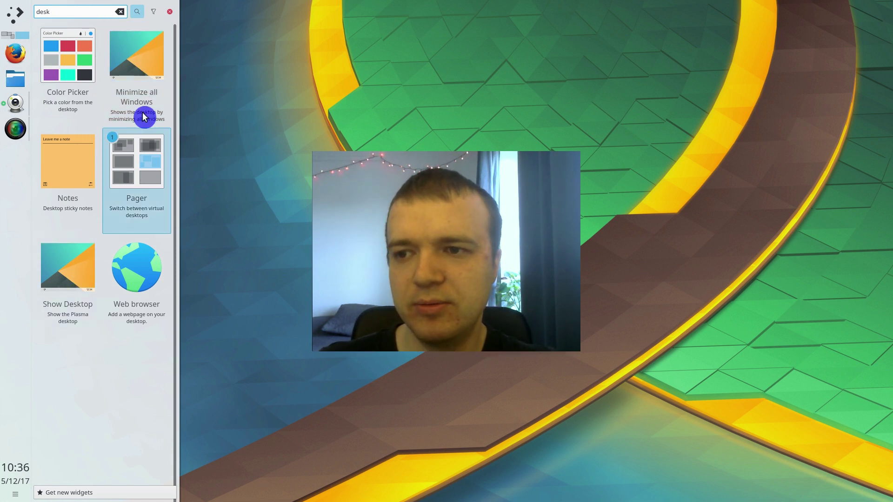
{"action": "double_click", "coordinate": [68, 278]}
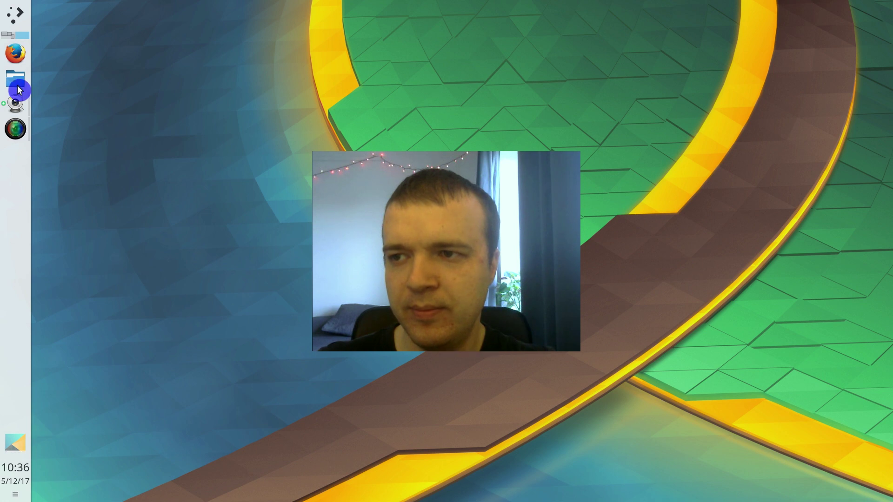
{"action": "left_click", "coordinate": [16, 81]}
{"action": "left_click", "coordinate": [15, 441]}
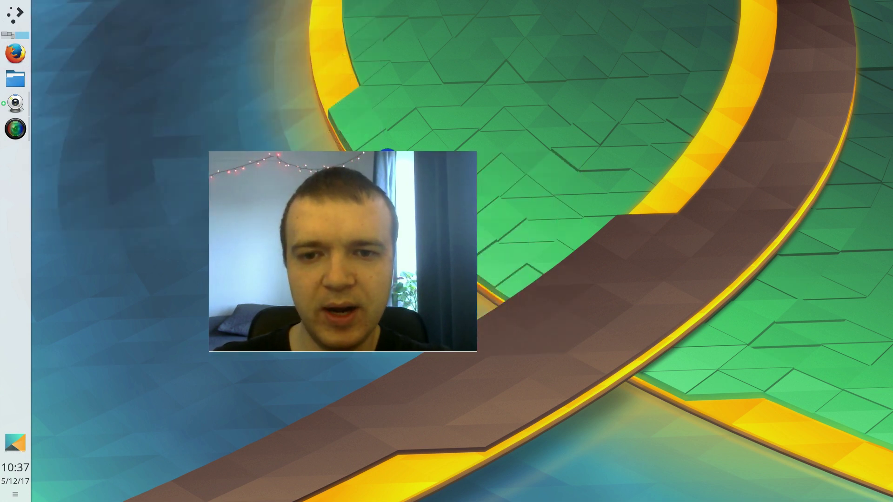
Step: Add a new Empty Panel and move it to the top screen edge
{"action": "right_click", "coordinate": [385, 158]}
{"action": "mouse_move", "coordinate": [435, 186]}
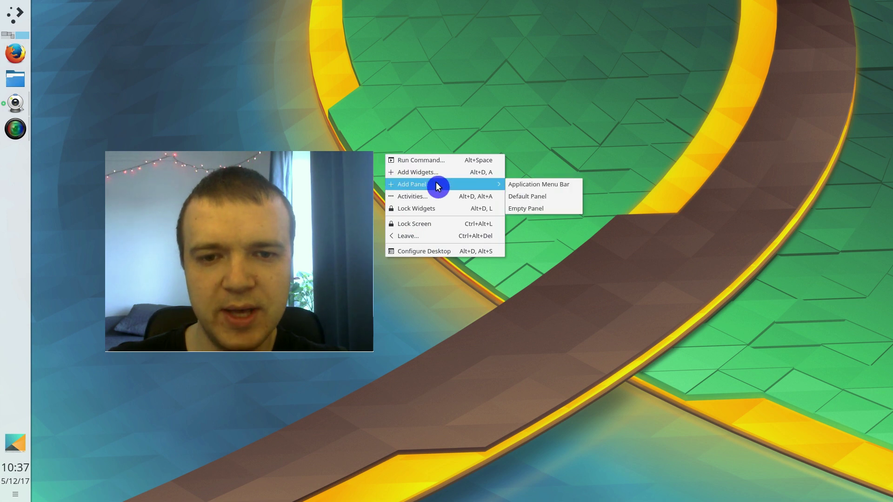
{"action": "left_click", "coordinate": [541, 211]}
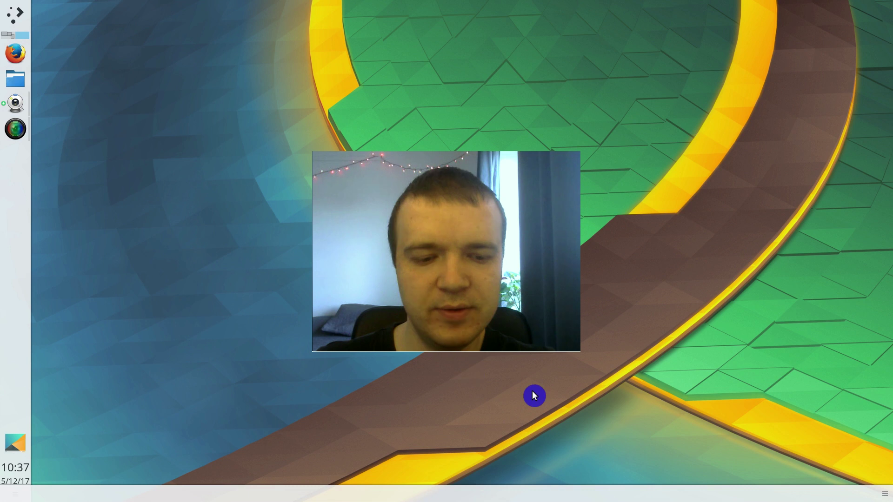
{"action": "left_click", "coordinate": [883, 496]}
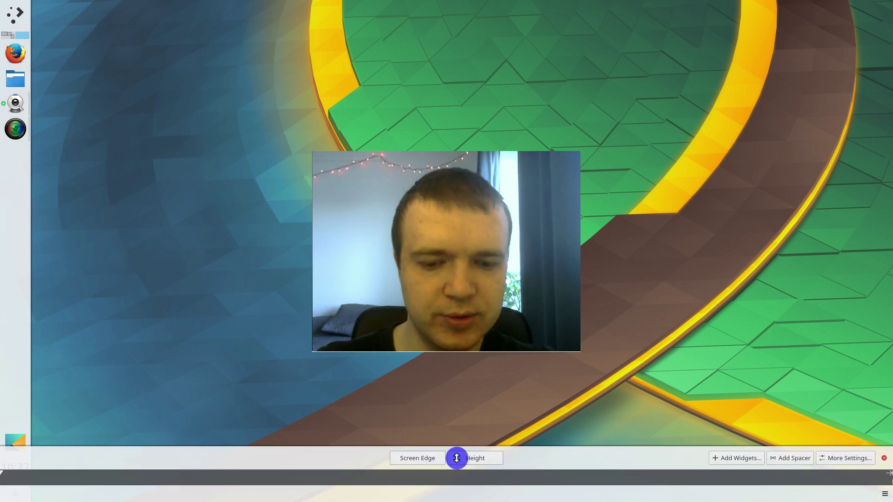
{"action": "left_click_drag", "start_coordinate": [463, 459], "coordinate": [417, 28]}
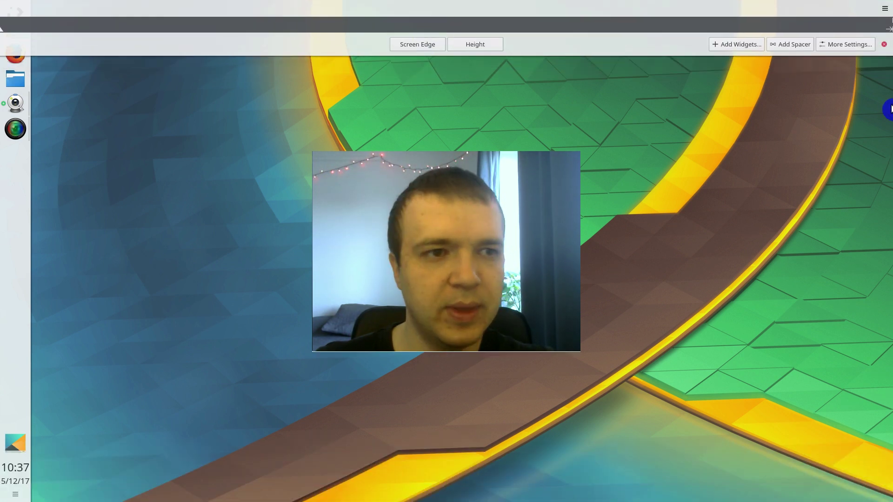
Step: Set the top panel to Windows Go Below, right alignment, and shorten it
{"action": "left_click", "coordinate": [832, 47]}
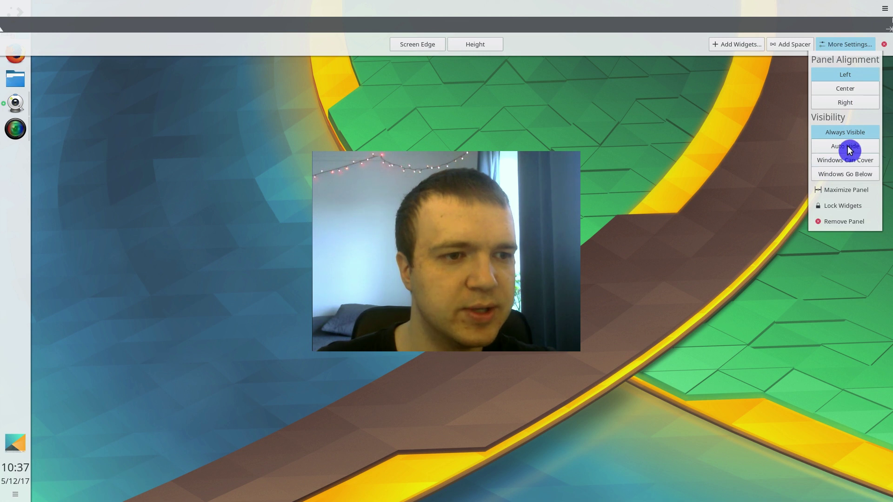
{"action": "left_click", "coordinate": [844, 174]}
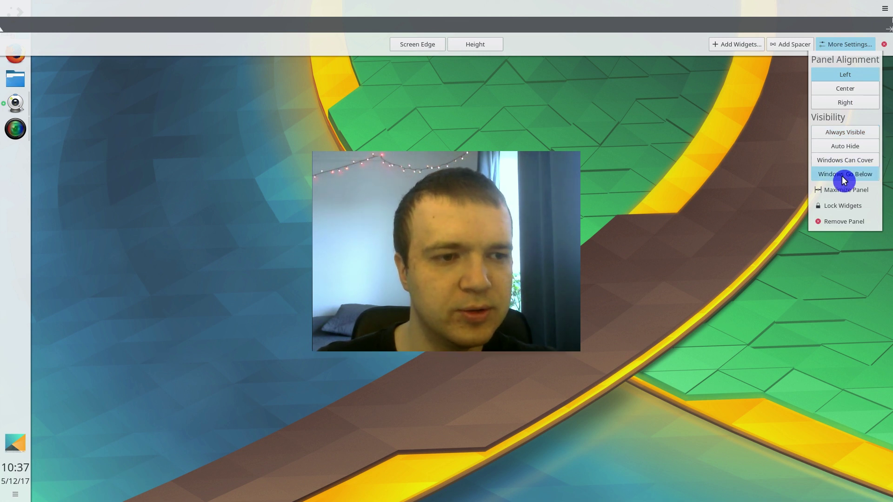
{"action": "left_click", "coordinate": [850, 102]}
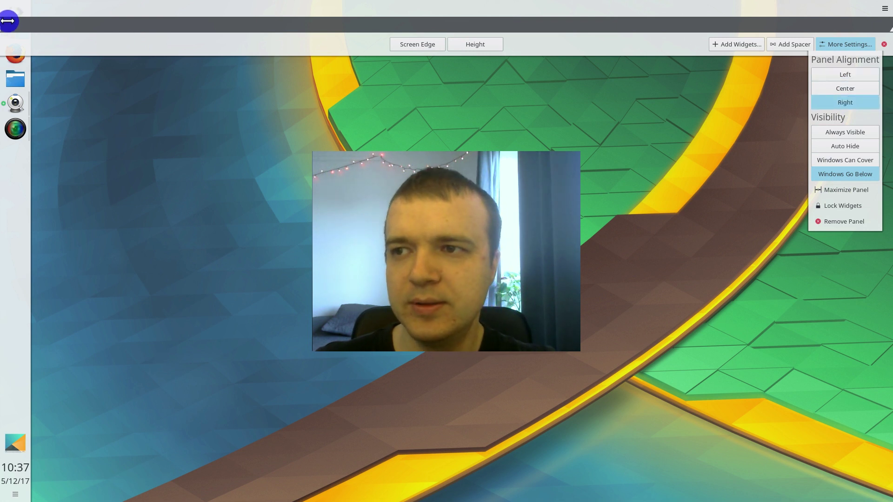
{"action": "left_click_drag", "start_coordinate": [15, 21], "coordinate": [734, 30]}
{"action": "left_click", "coordinate": [654, 175]}
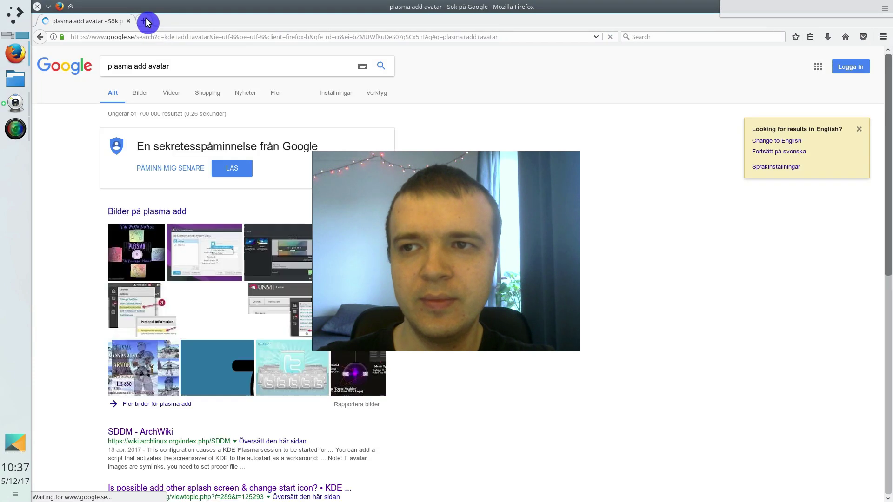
Step: Drag the top panel's height taller, then back down to a slim strip
{"action": "left_click", "coordinate": [884, 11]}
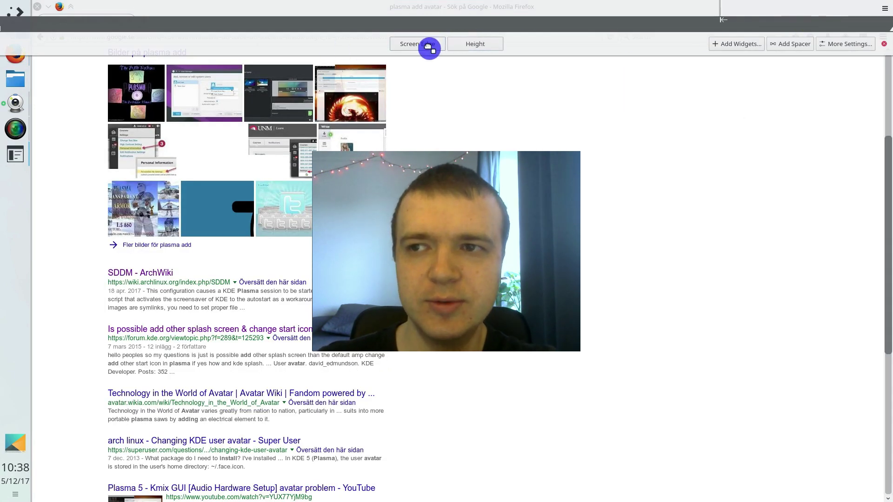
{"action": "left_click_drag", "start_coordinate": [471, 45], "coordinate": [471, 52]}
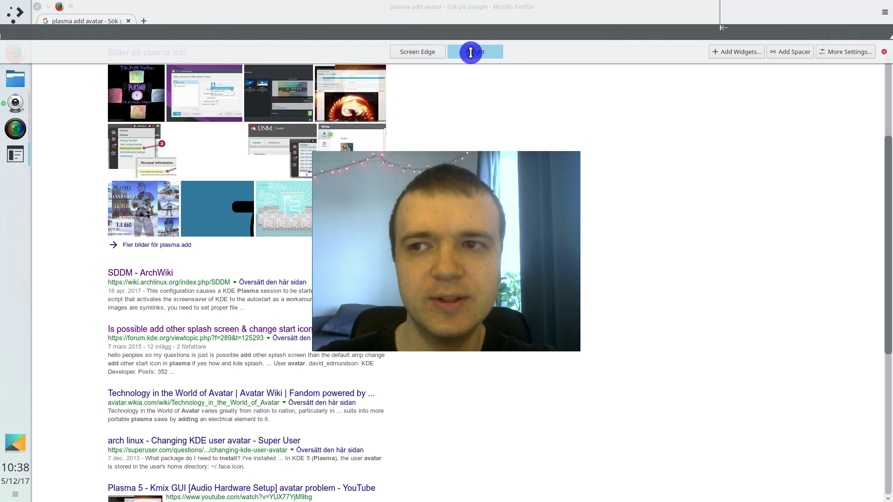
{"action": "left_click_drag", "start_coordinate": [471, 52], "coordinate": [470, 48]}
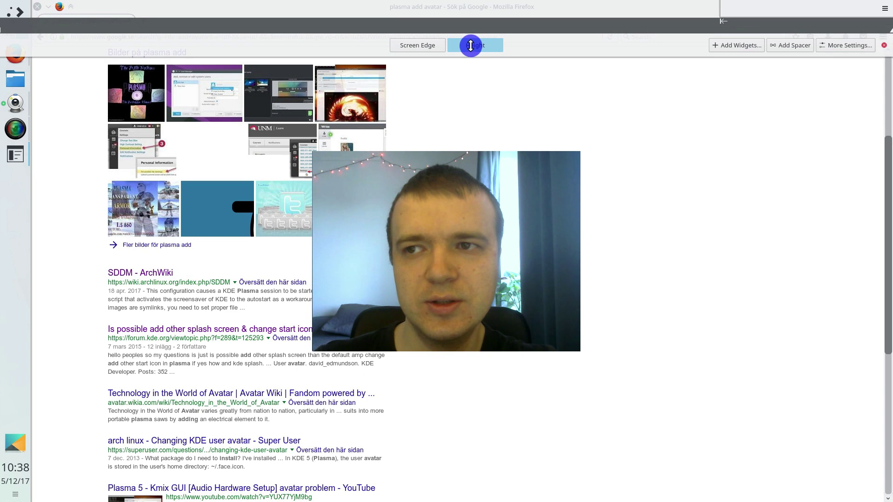
{"action": "left_click_drag", "start_coordinate": [471, 46], "coordinate": [471, 40]}
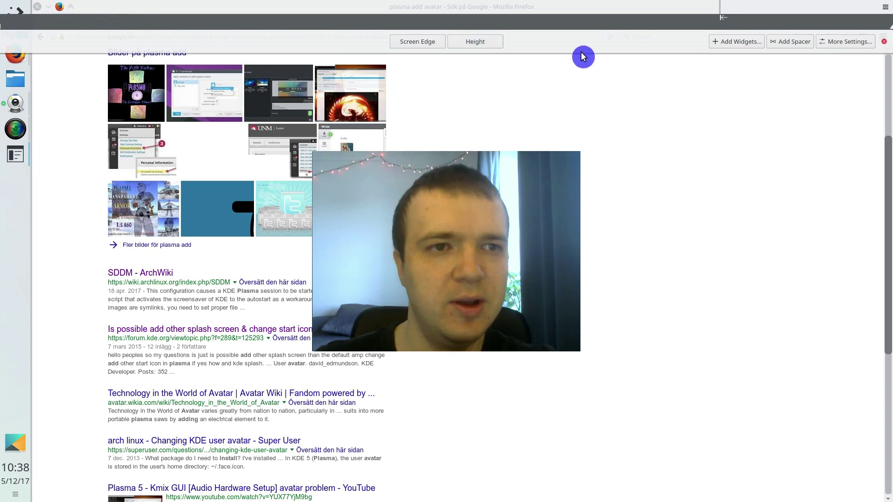
{"action": "left_click", "coordinate": [769, 108]}
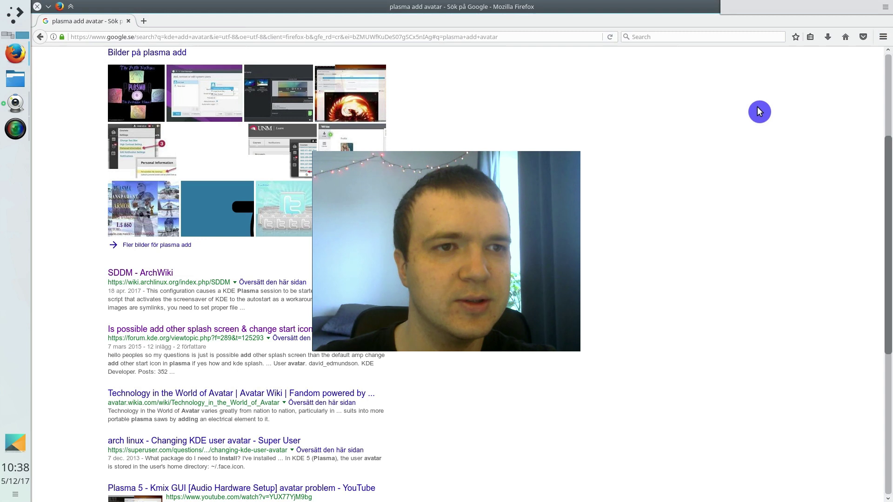
Step: Add a System Tray to the top panel by searching 'tra' in the widget list
{"action": "left_click", "coordinate": [886, 13]}
{"action": "left_click", "coordinate": [744, 42]}
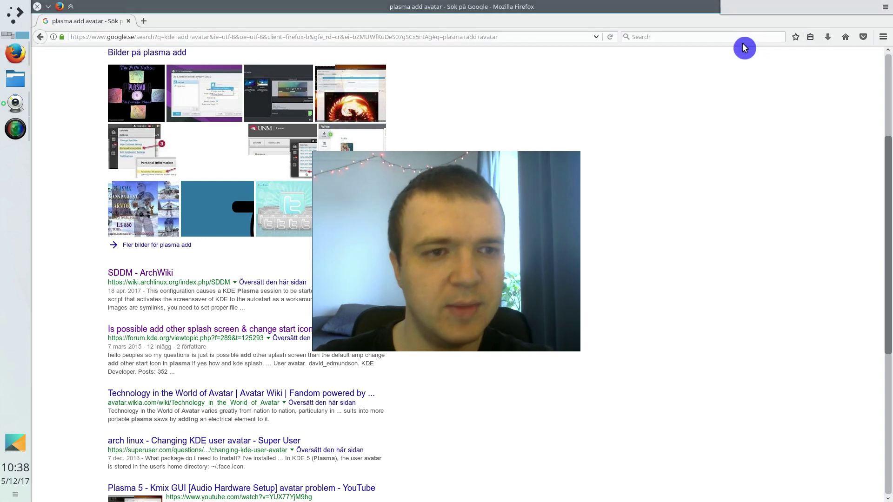
{"action": "type", "text": "tra"}
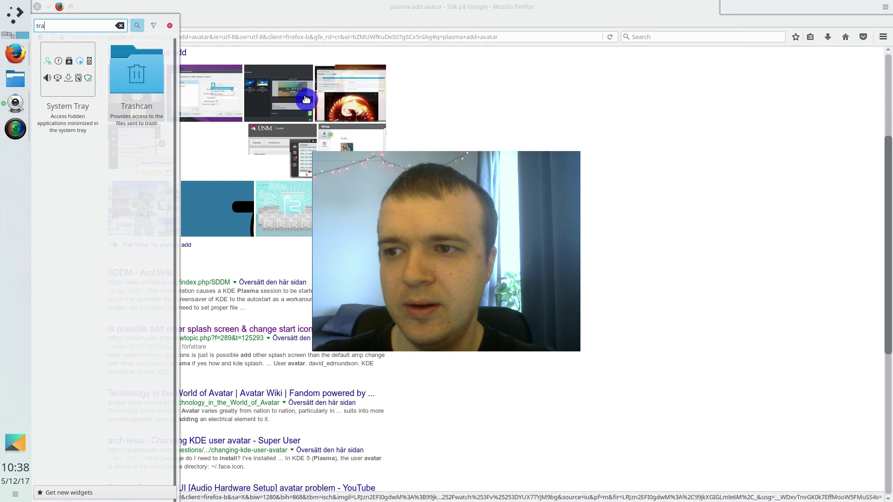
{"action": "double_click", "coordinate": [65, 85]}
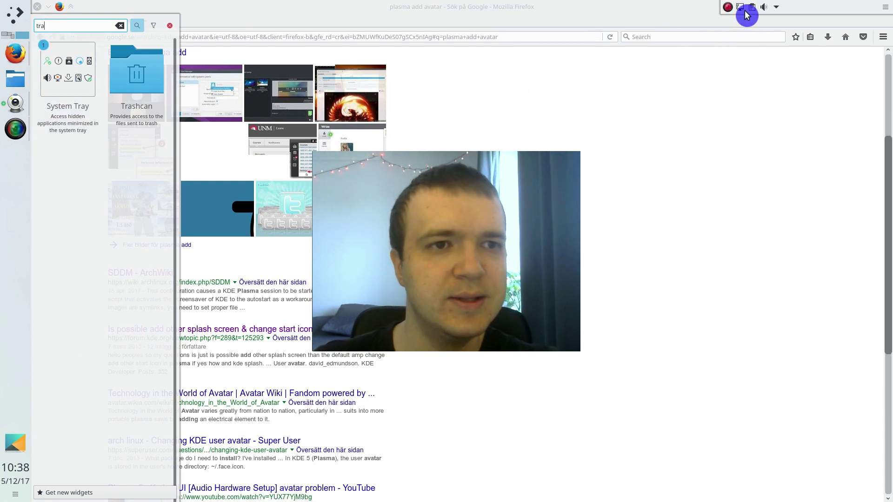
Step: Add a Panel Spacer and place it left of the System Tray
{"action": "left_click", "coordinate": [887, 11]}
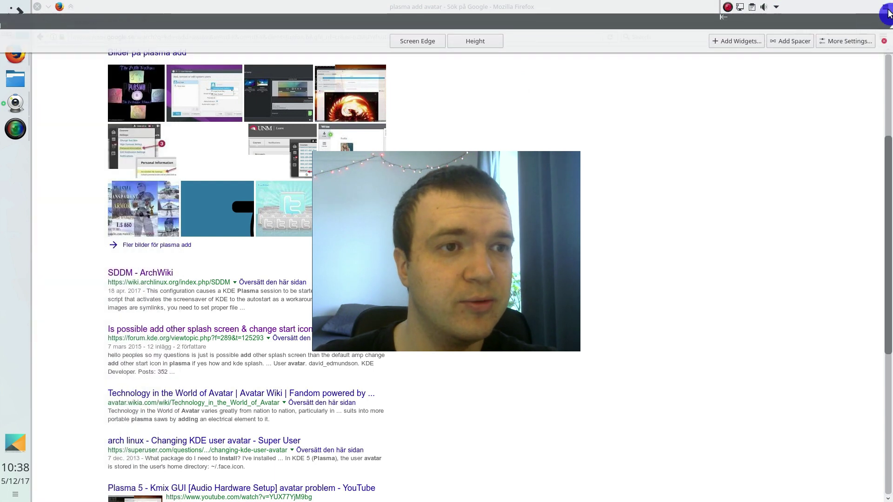
{"action": "left_click", "coordinate": [795, 37]}
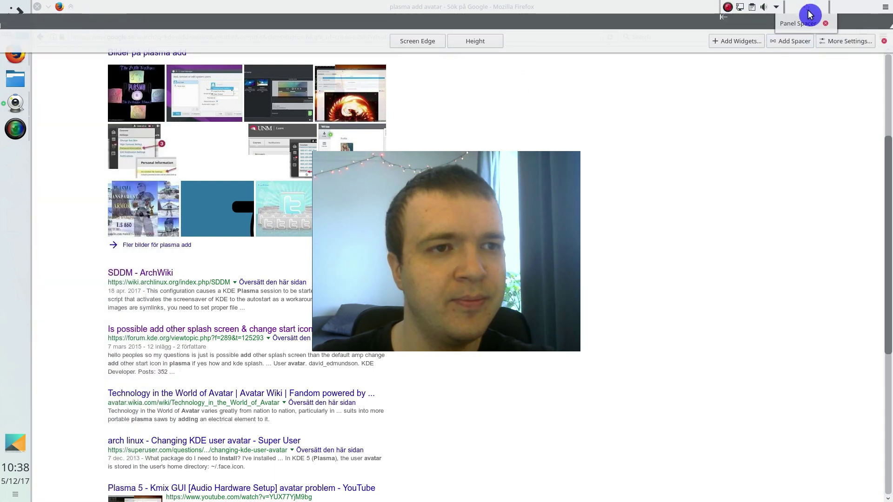
{"action": "left_click_drag", "start_coordinate": [810, 14], "coordinate": [780, 10]}
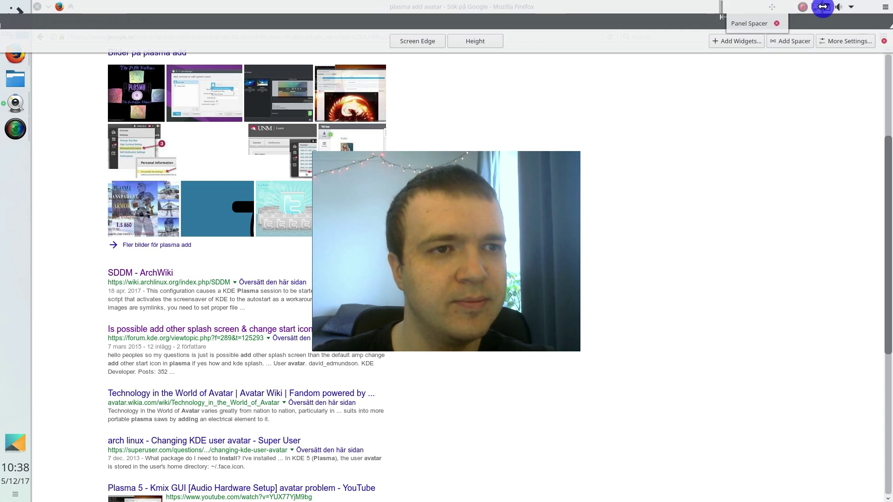
{"action": "left_click", "coordinate": [733, 76]}
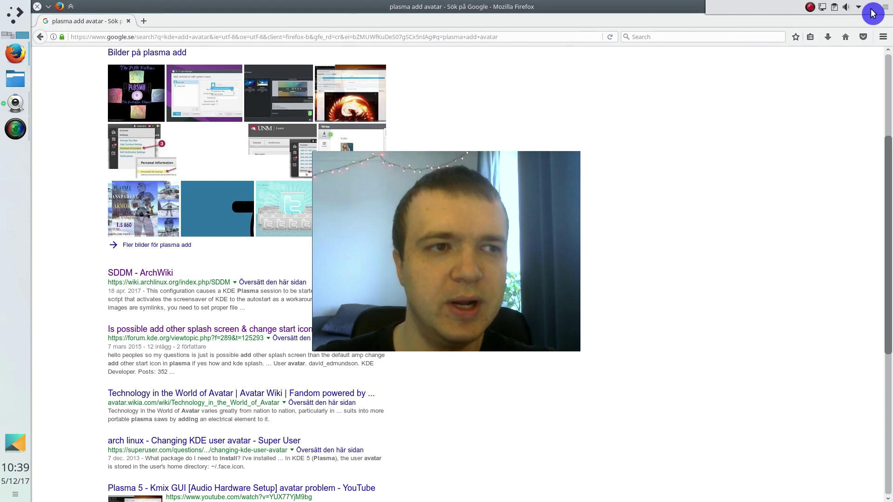
Step: Open System Settings' Window Decorations titlebar buttons and drag a Shade button onto the titlebar
{"action": "left_click", "coordinate": [24, 9]}
{"action": "left_click", "coordinate": [43, 16]}
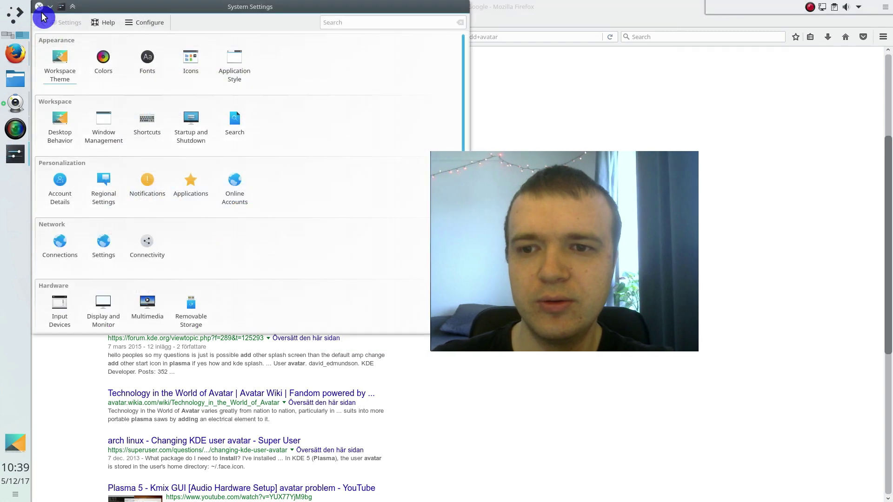
{"action": "left_click", "coordinate": [242, 79]}
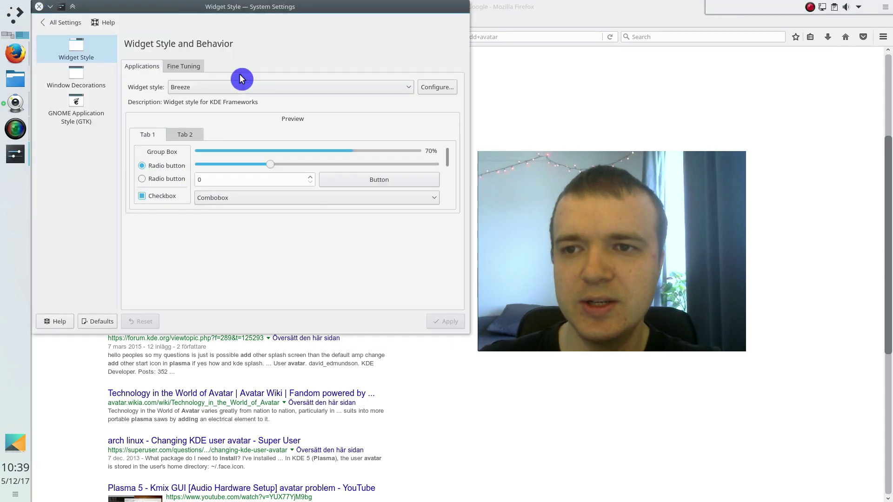
{"action": "left_click", "coordinate": [76, 83]}
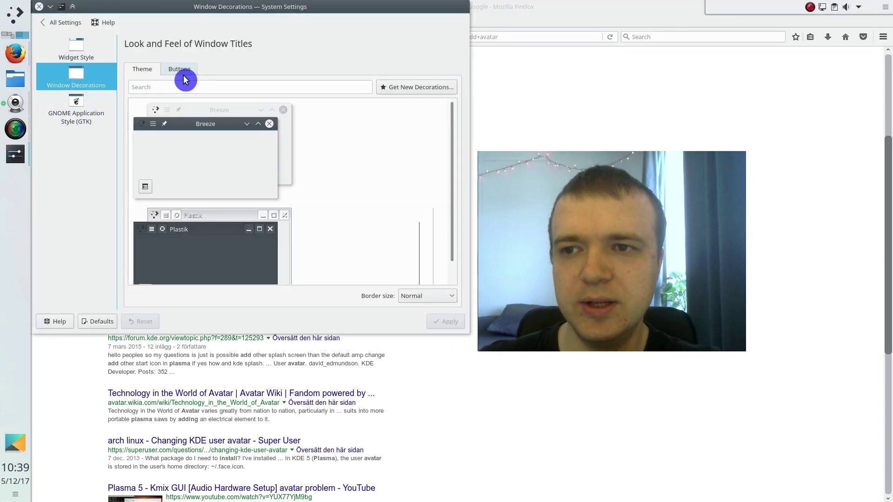
{"action": "left_click", "coordinate": [184, 75]}
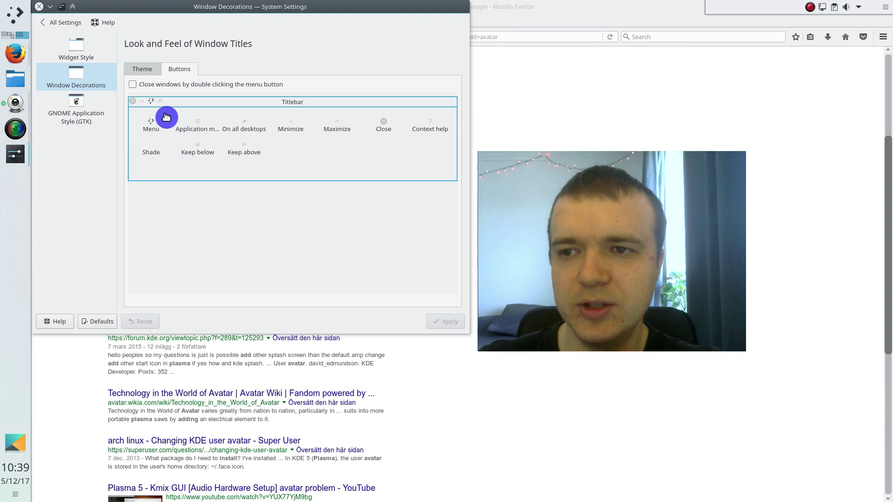
{"action": "left_click_drag", "start_coordinate": [166, 117], "coordinate": [169, 102]}
{"action": "left_click_drag", "start_coordinate": [149, 154], "coordinate": [169, 103]}
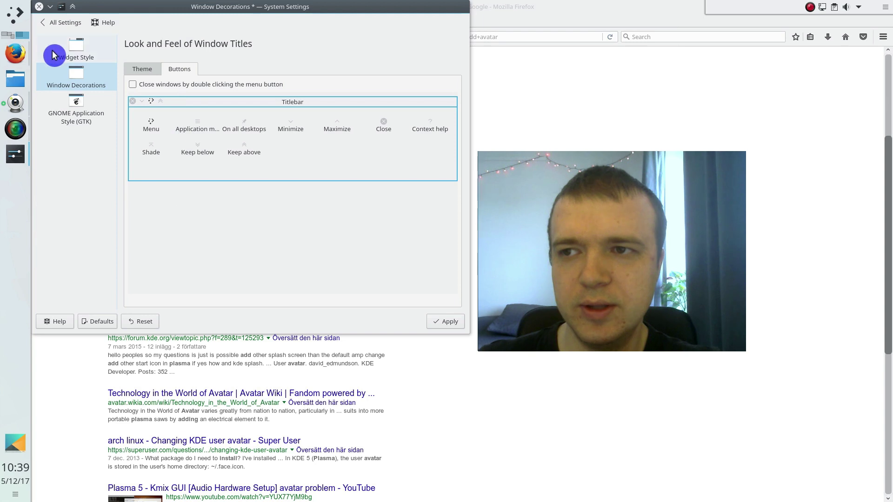
Step: Close System Settings, discarding the titlebar changes, and unmaximize Firefox
{"action": "left_click", "coordinate": [40, 7]}
{"action": "left_click", "coordinate": [298, 184]}
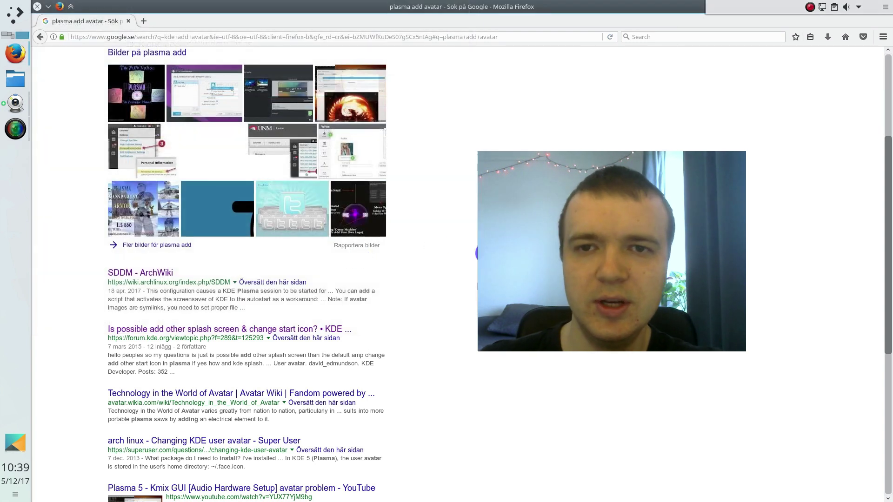
{"action": "left_click_drag", "start_coordinate": [236, 16], "coordinate": [175, 148]}
Step: Close Firefox and add an Empty Panel from the desktop context menu
{"action": "left_click", "coordinate": [175, 140]}
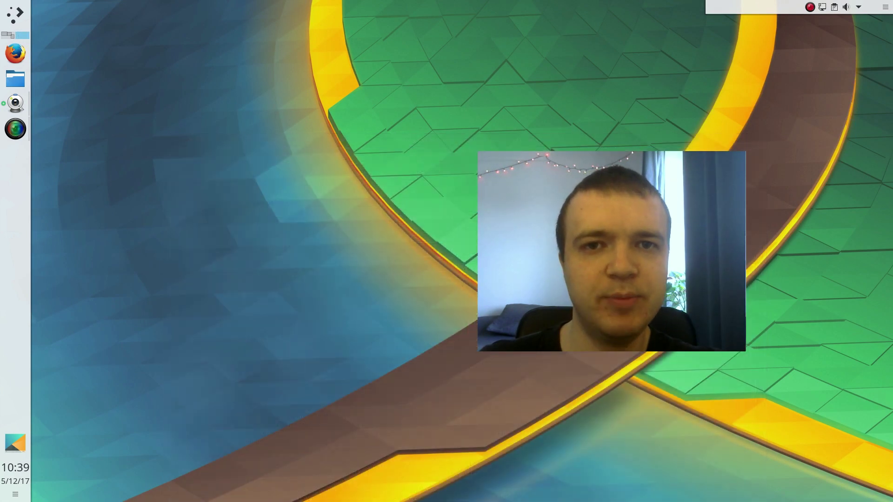
{"action": "right_click", "coordinate": [476, 182]}
{"action": "mouse_move", "coordinate": [566, 211]}
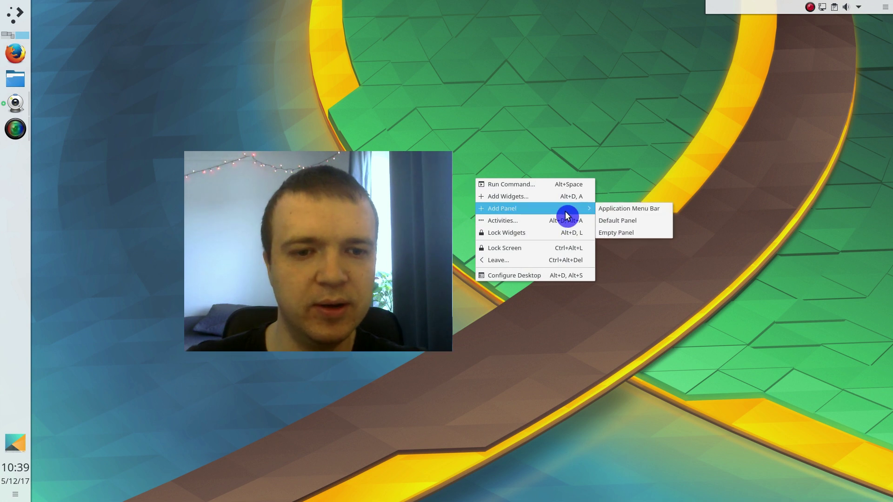
{"action": "left_click", "coordinate": [635, 233]}
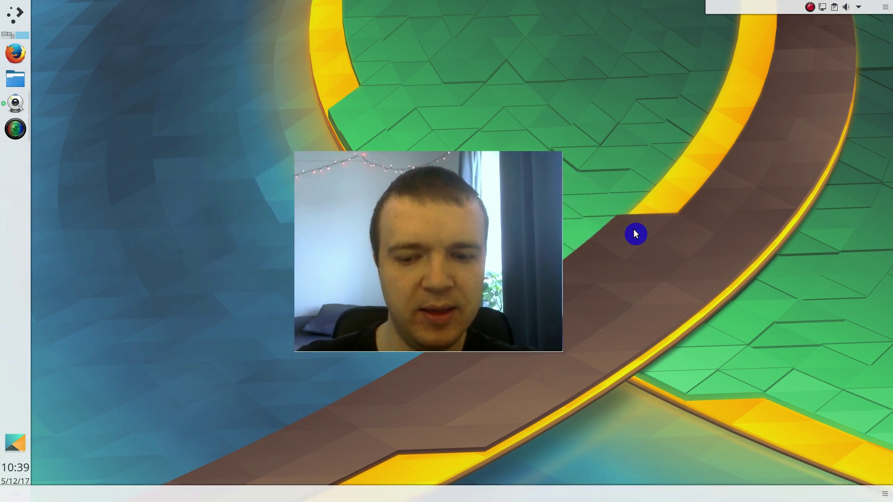
Step: Set the new bottom panel to Auto Hide
{"action": "left_click", "coordinate": [884, 496]}
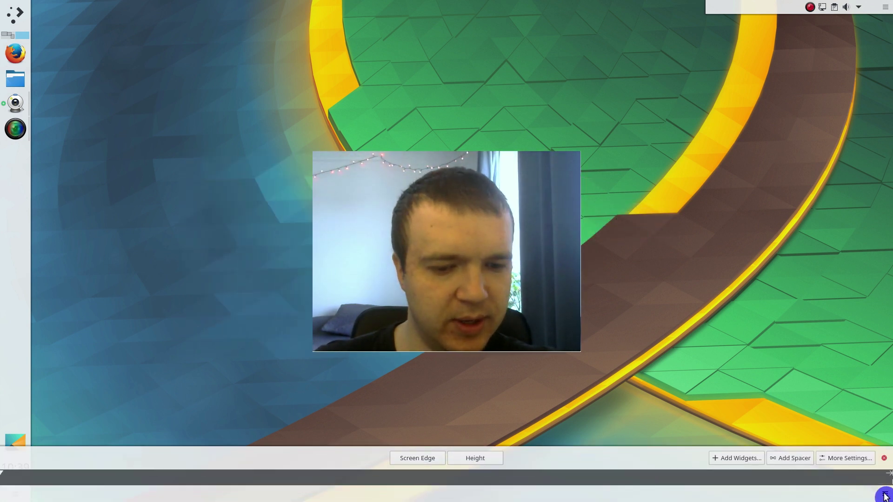
{"action": "left_click", "coordinate": [851, 462]}
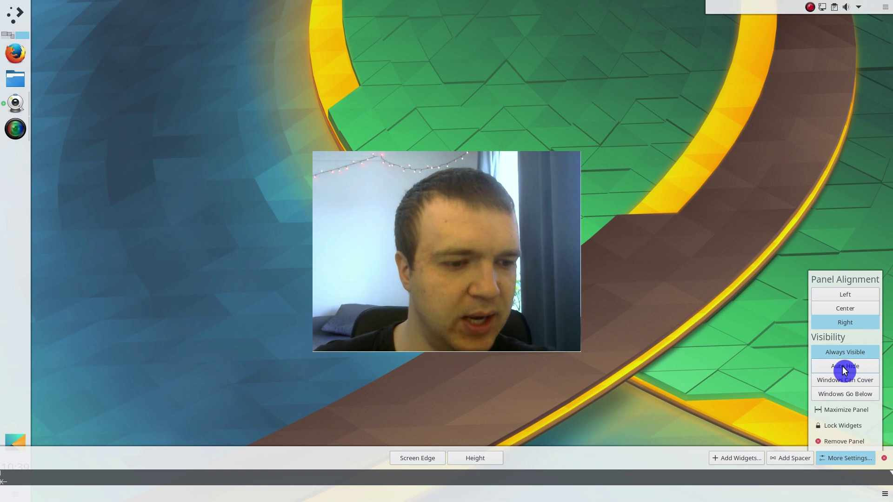
{"action": "left_click", "coordinate": [854, 372]}
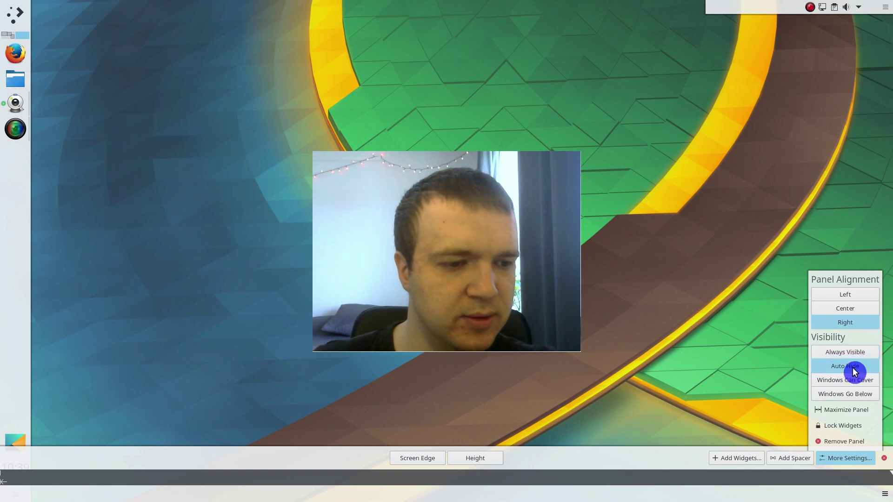
{"action": "key", "text": "Escape"}
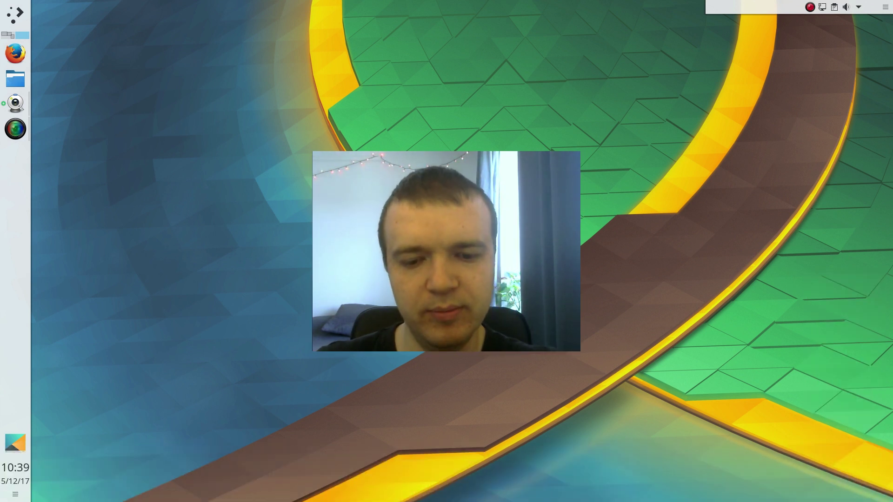
Step: Drag the bottom panel's left offset so it starts just right of the left dock
{"action": "mouse_move", "coordinate": [473, 498]}
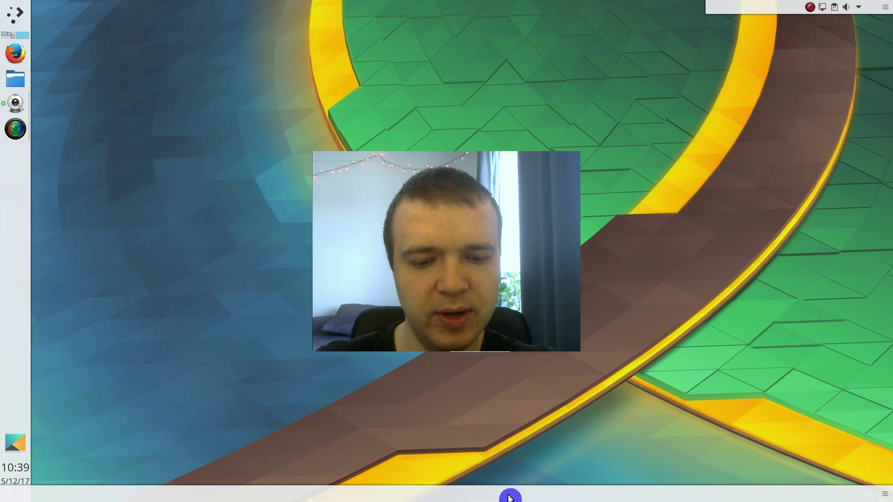
{"action": "left_click", "coordinate": [885, 496]}
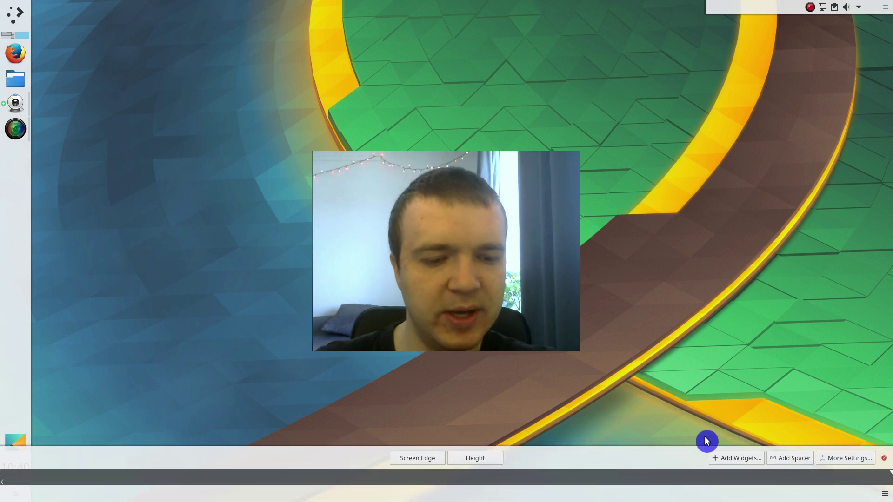
{"action": "left_click_drag", "start_coordinate": [5, 480], "coordinate": [35, 480]}
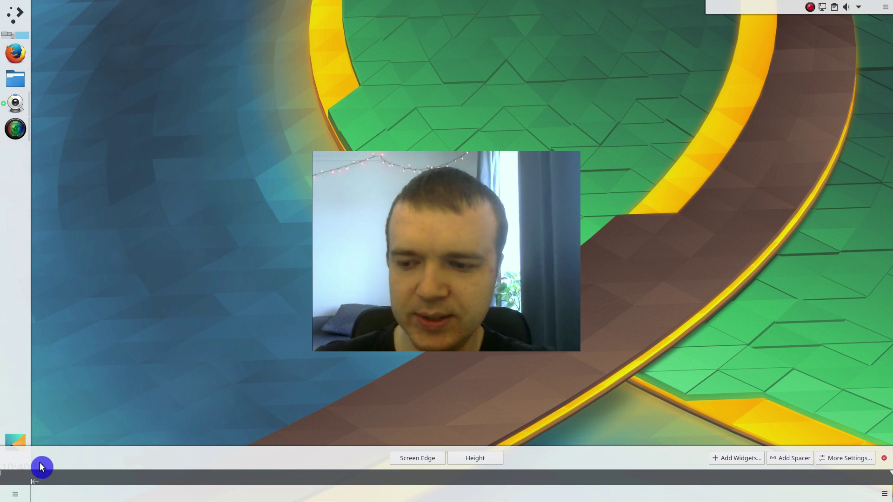
{"action": "left_click", "coordinate": [319, 384]}
{"action": "left_click", "coordinate": [886, 496]}
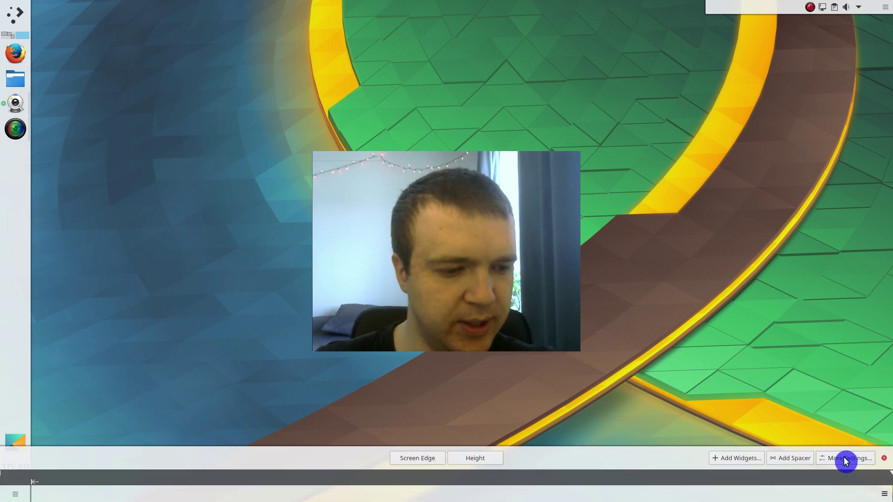
Step: Search widgets for 'quick' and place Quicklaunch on the bottom panel
{"action": "left_click", "coordinate": [745, 459]}
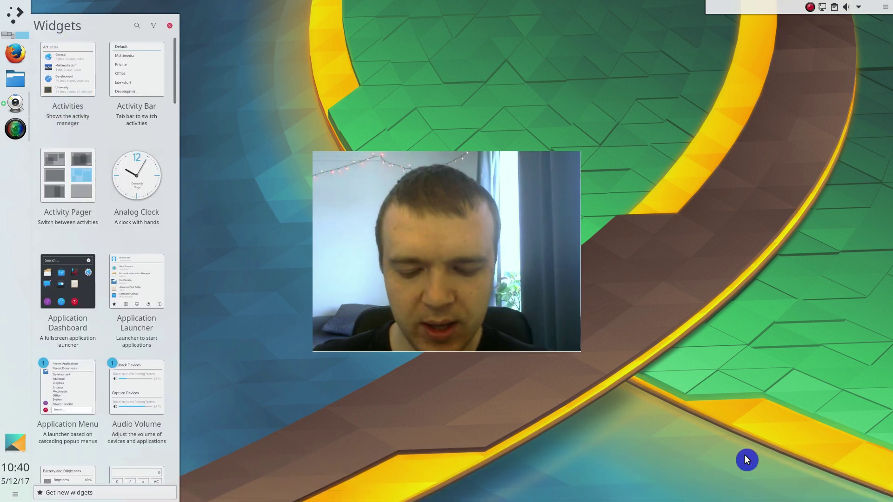
{"action": "type", "text": "qu"}
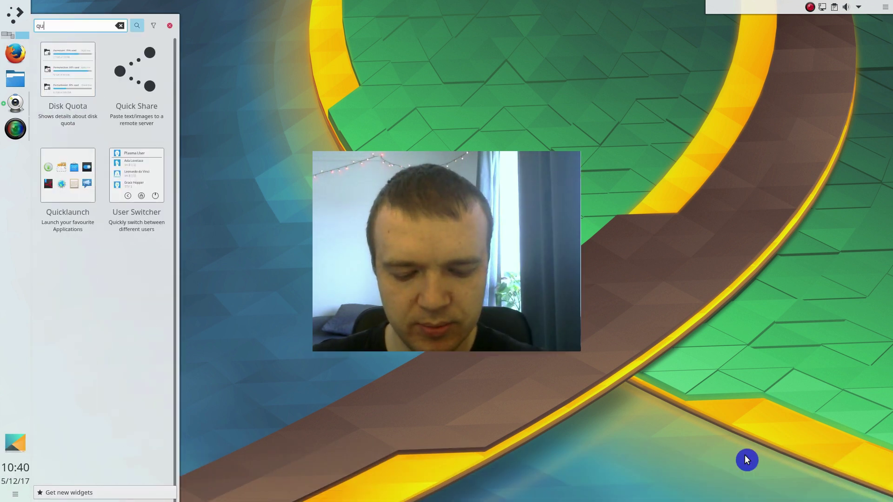
{"action": "type", "text": "ick"}
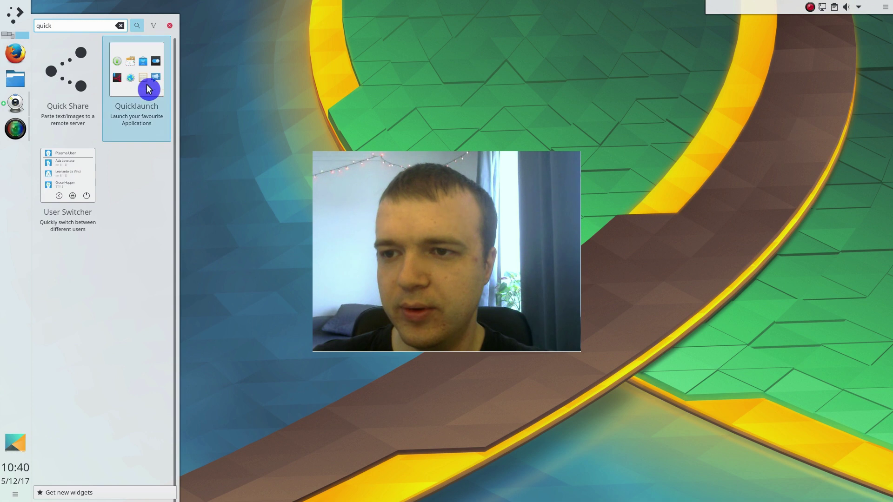
{"action": "left_click_drag", "start_coordinate": [148, 69], "coordinate": [44, 497]}
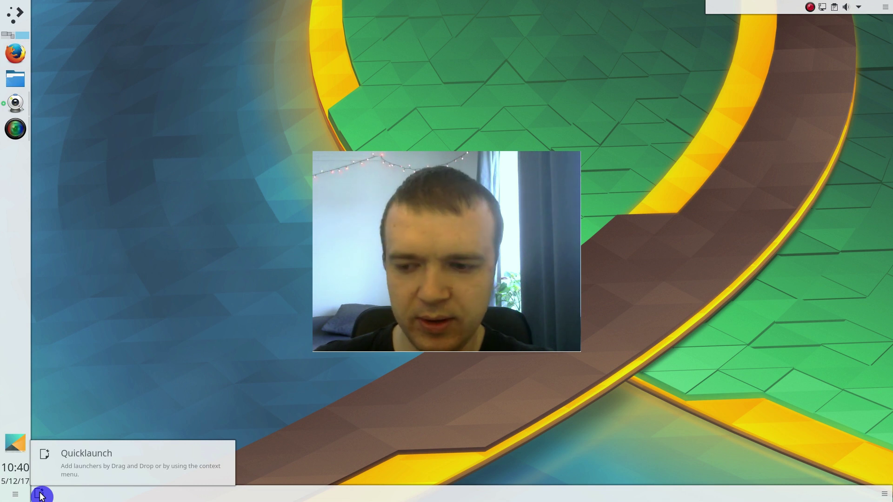
Step: Add a GIMP launcher from the Graphics category to Quicklaunch
{"action": "right_click", "coordinate": [41, 496]}
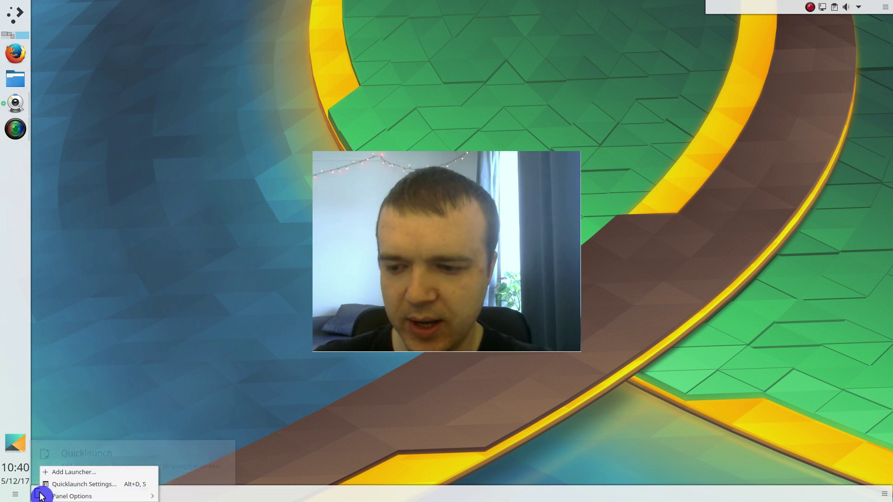
{"action": "left_click", "coordinate": [63, 471]}
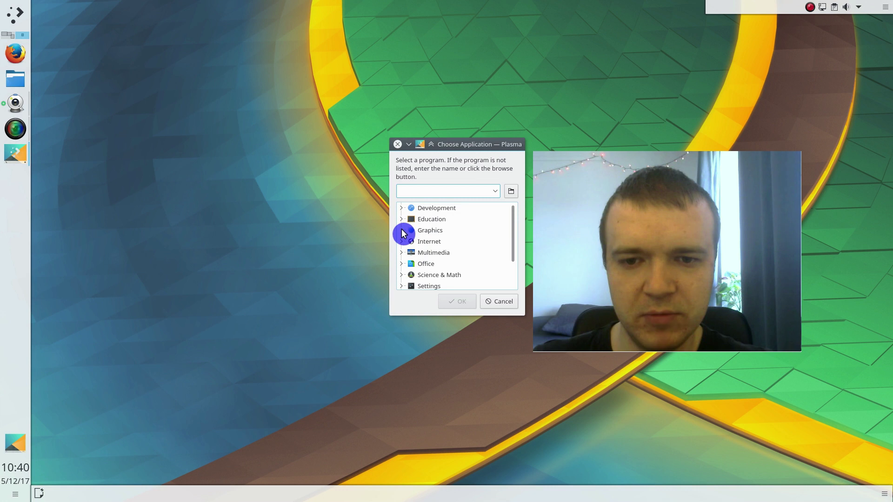
{"action": "left_click", "coordinate": [401, 231]}
{"action": "left_click", "coordinate": [448, 275]}
{"action": "left_click", "coordinate": [460, 302]}
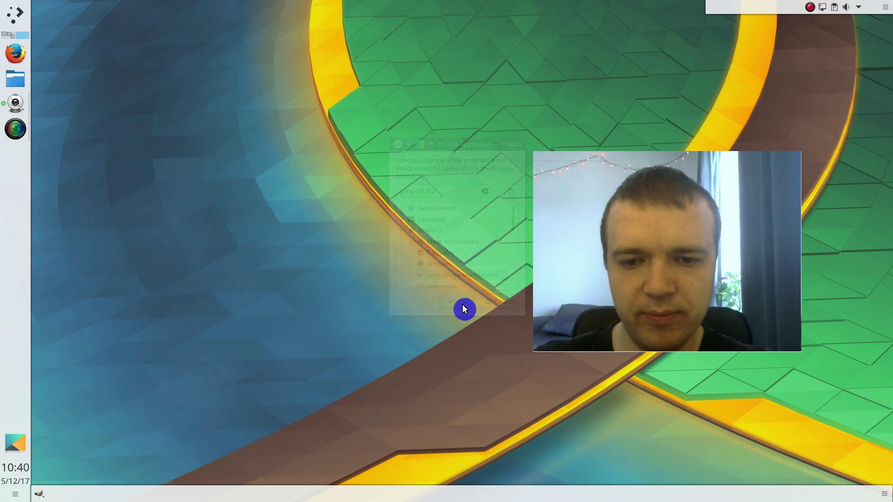
Step: Set the bottom panel's alignment to Center and drag its length inward to a narrow strip
{"action": "left_click", "coordinate": [884, 493]}
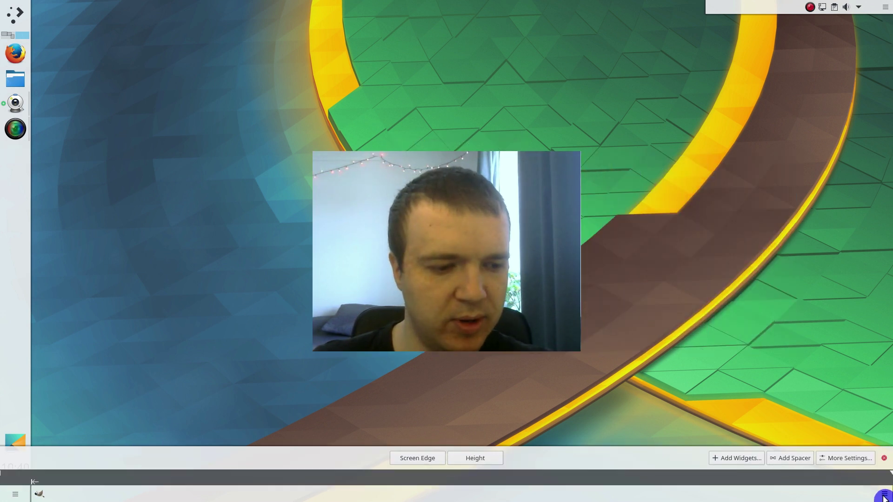
{"action": "left_click", "coordinate": [504, 391]}
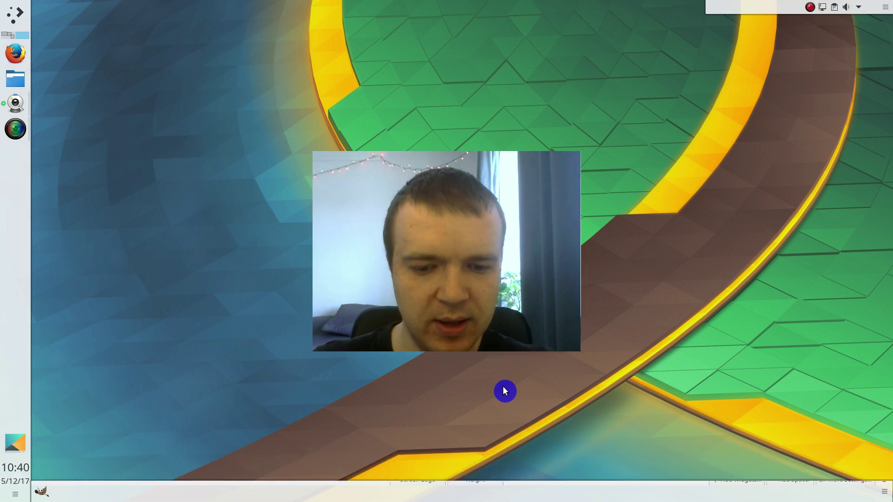
{"action": "mouse_move", "coordinate": [627, 500]}
{"action": "left_click", "coordinate": [884, 493]}
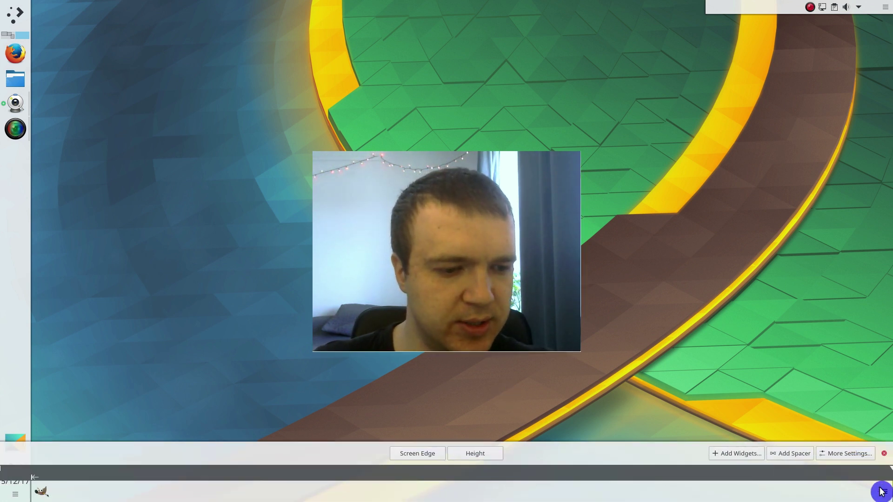
{"action": "left_click", "coordinate": [842, 457]}
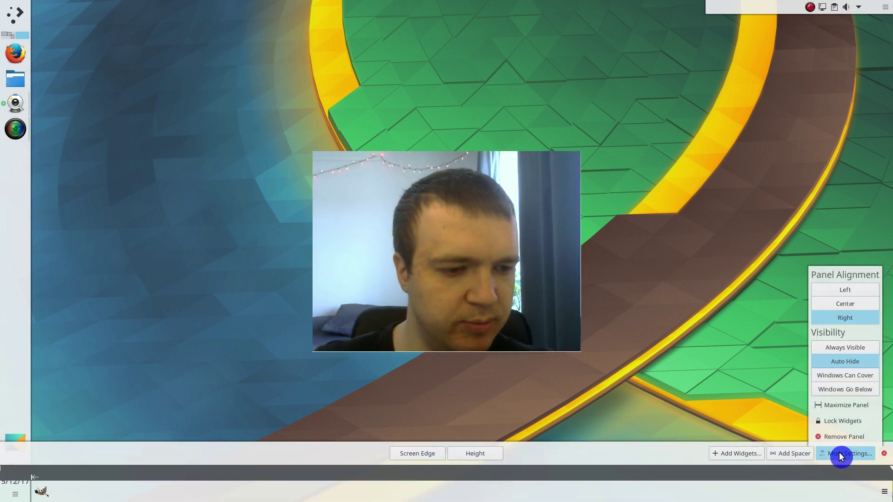
{"action": "left_click", "coordinate": [844, 303]}
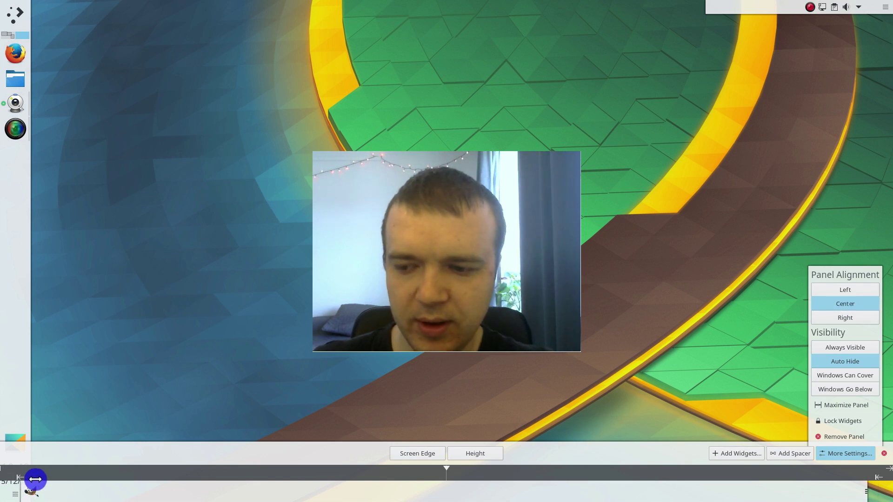
{"action": "left_click_drag", "start_coordinate": [36, 480], "coordinate": [312, 478]}
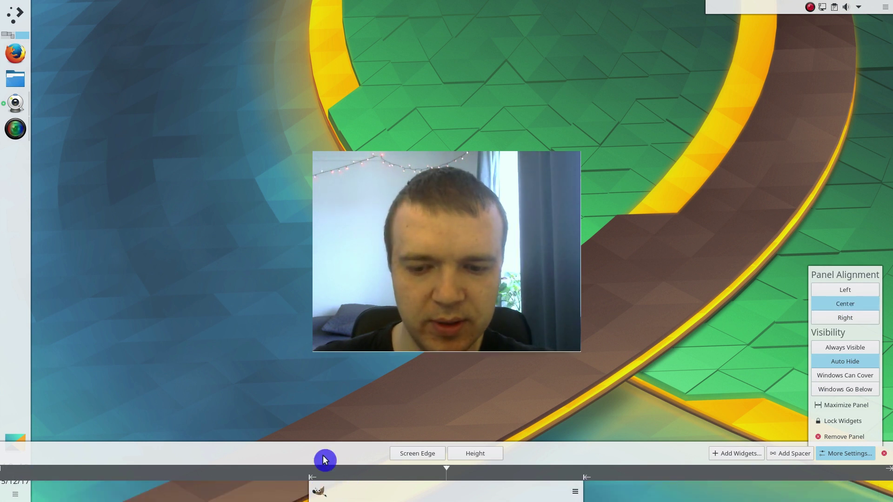
{"action": "left_click", "coordinate": [361, 391]}
Step: Add a VLC media player launcher from Multimedia to Quicklaunch, test-launch it, then close VLC
{"action": "right_click", "coordinate": [319, 497]}
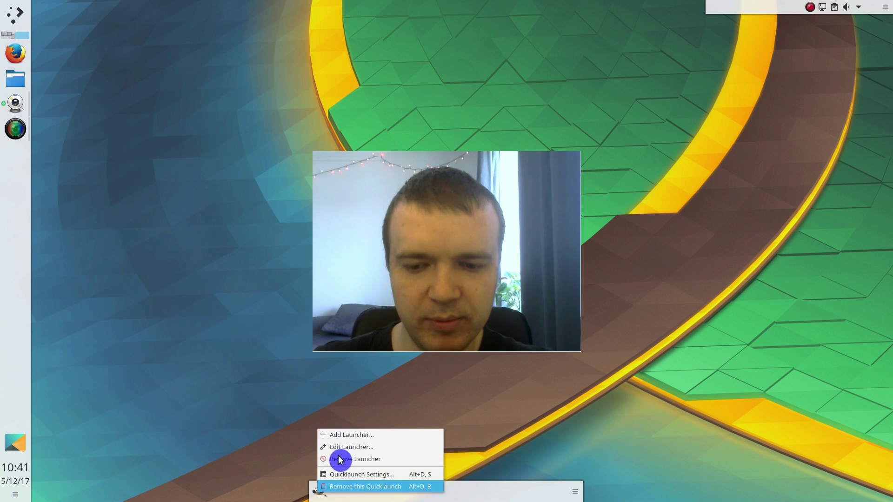
{"action": "left_click", "coordinate": [347, 441]}
{"action": "left_click", "coordinate": [400, 254]}
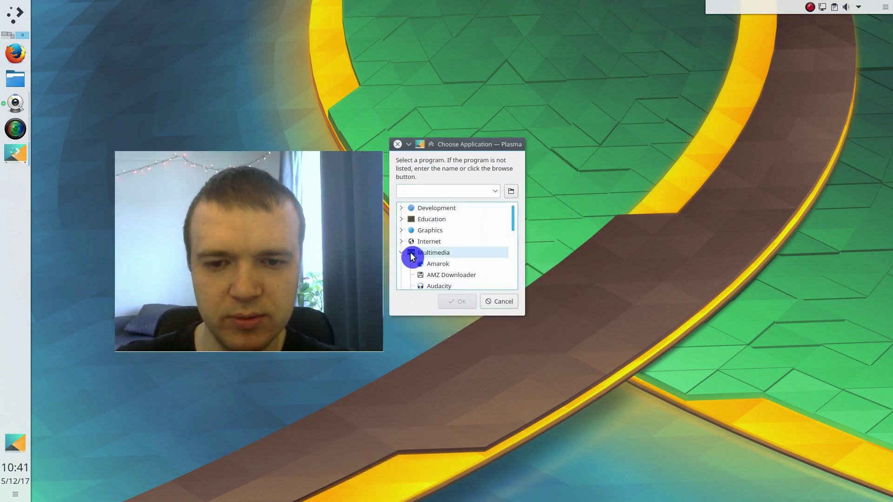
{"action": "scroll", "coordinate": [409, 256], "scroll_direction": "down", "scroll_amount": 2}
{"action": "scroll", "coordinate": [458, 241], "scroll_direction": "down", "scroll_amount": 1}
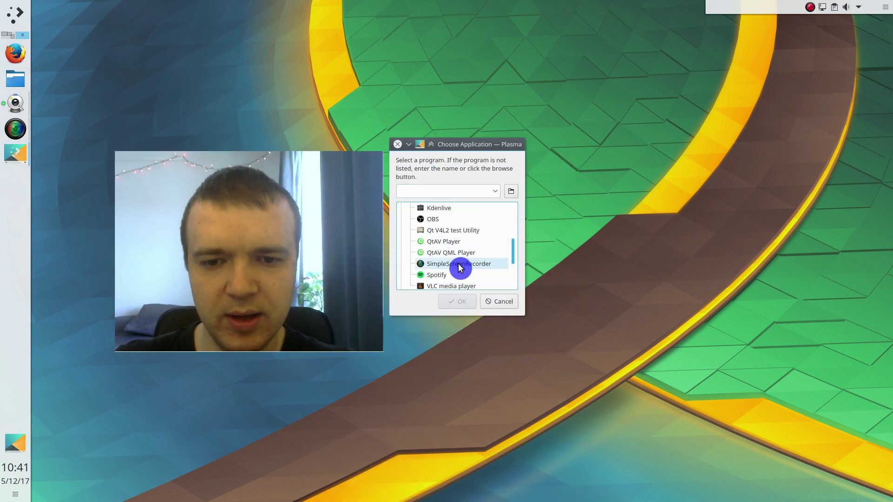
{"action": "scroll", "coordinate": [460, 269], "scroll_direction": "down", "scroll_amount": 1}
{"action": "left_click", "coordinate": [459, 255]}
{"action": "left_click", "coordinate": [457, 301]}
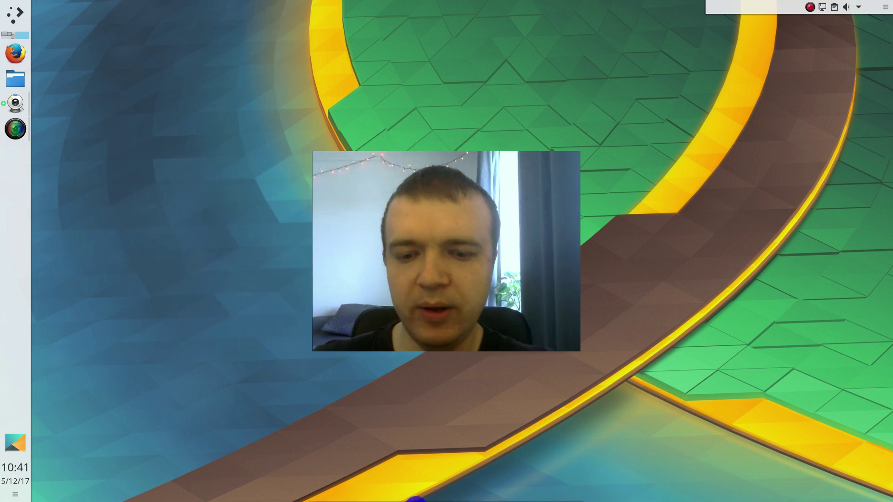
{"action": "left_click", "coordinate": [339, 495]}
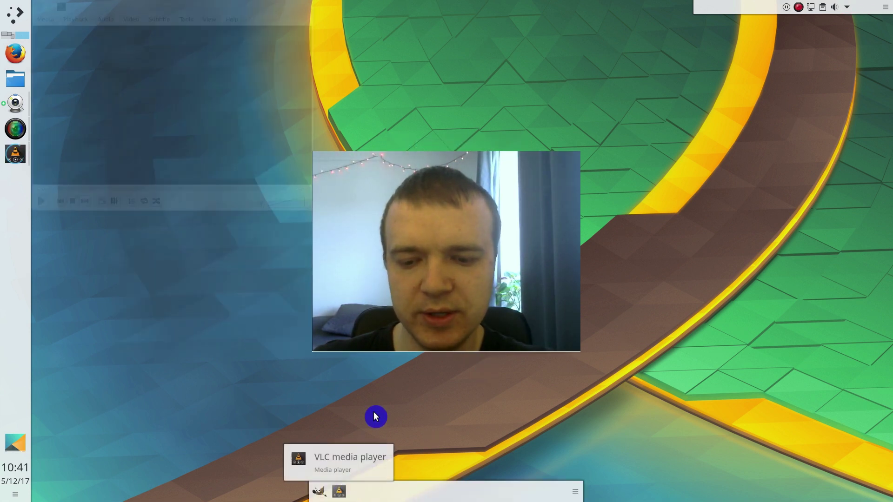
{"action": "left_click", "coordinate": [39, 7]}
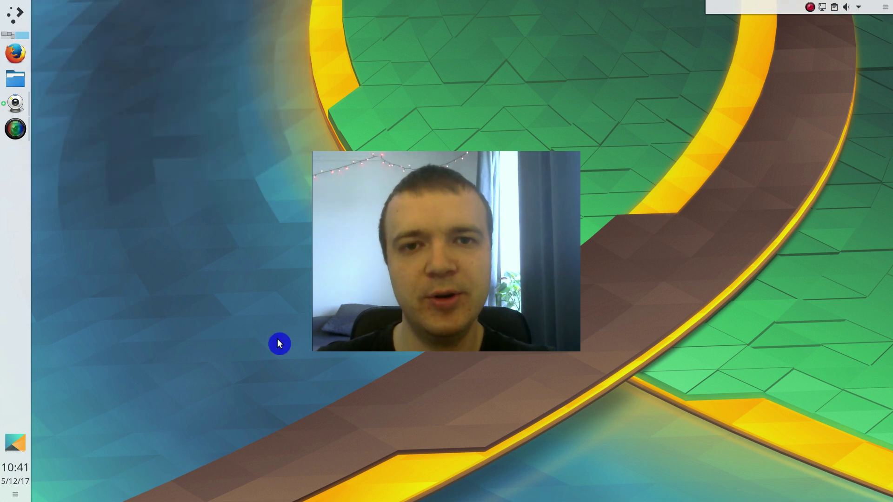
Step: Place the CPU Load Monitor at top right and Memory Status on the desktop
{"action": "left_click", "coordinate": [17, 497]}
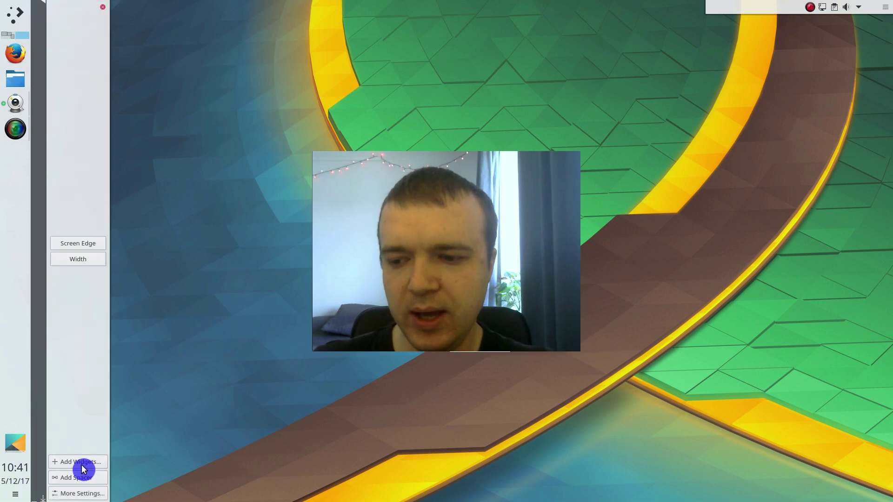
{"action": "left_click", "coordinate": [82, 465]}
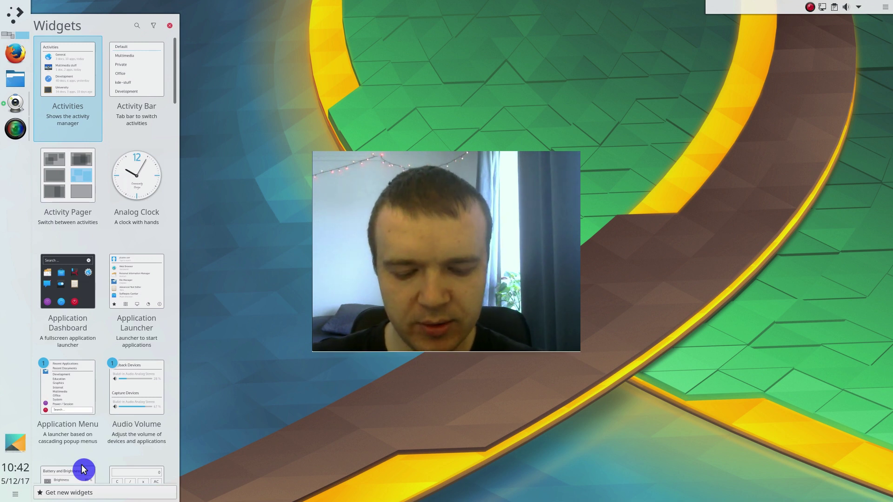
{"action": "type", "text": "cpu"}
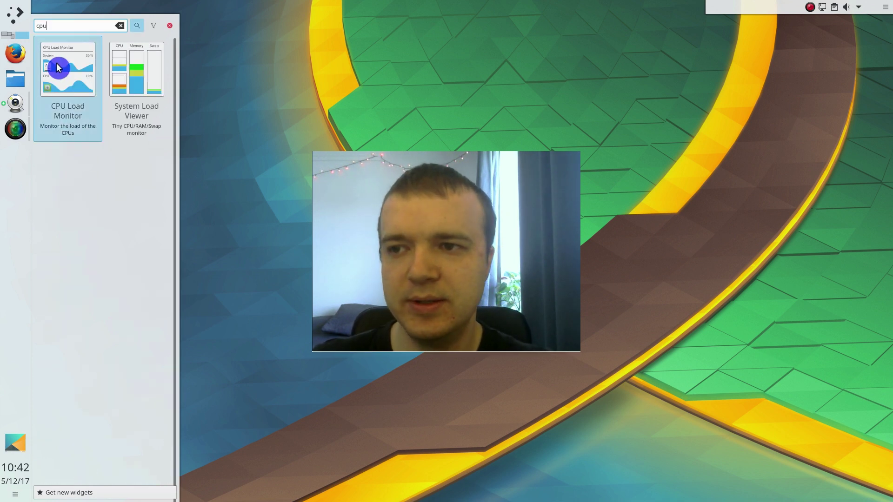
{"action": "left_click_drag", "start_coordinate": [58, 68], "coordinate": [685, 58]}
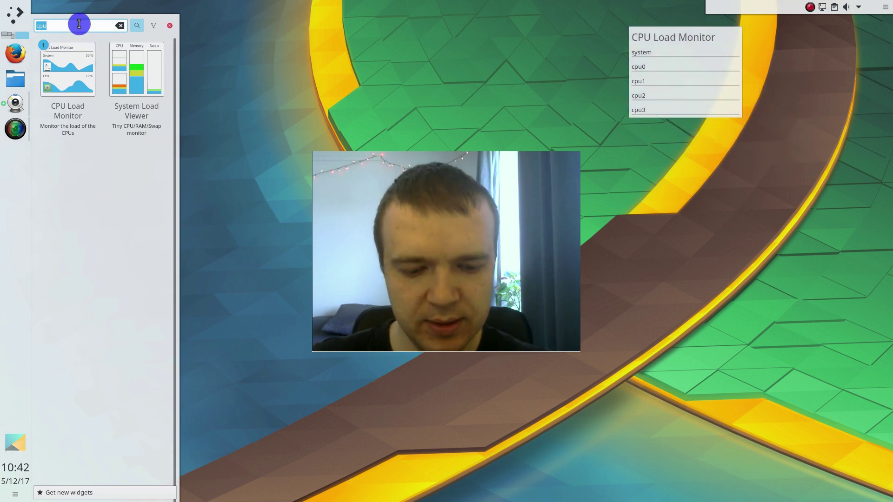
{"action": "type", "text": "mem"}
{"action": "left_click_drag", "start_coordinate": [68, 69], "coordinate": [716, 174]}
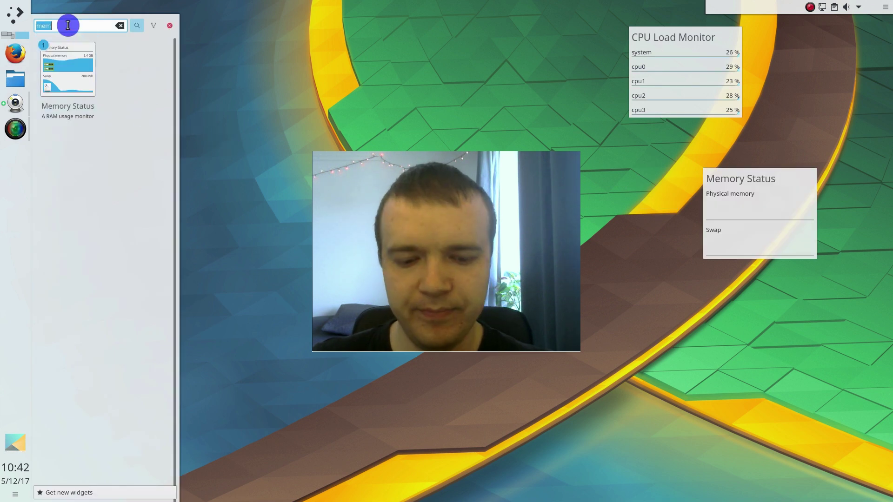
Step: Place Hard Disk Space Usage, Hard Disk I/O Monitor and Network Monitor widgets on the desktop
{"action": "key", "text": "Escape"}
{"action": "type", "text": "har"}
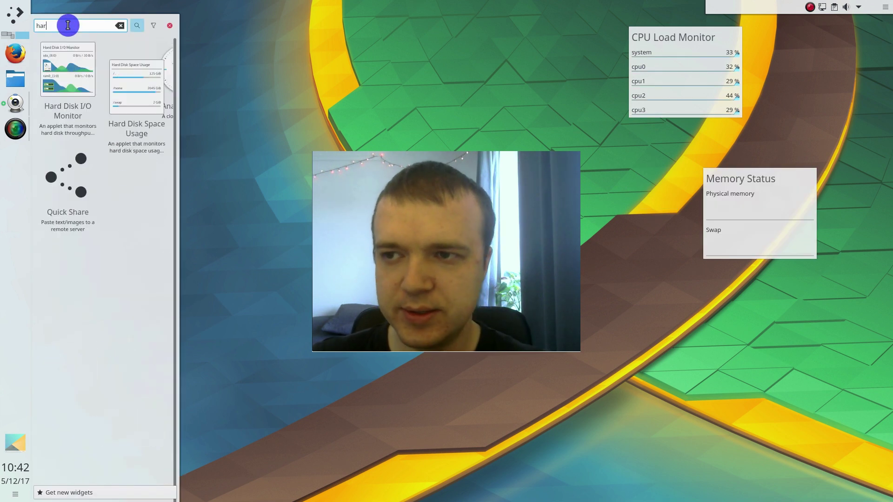
{"action": "left_click_drag", "start_coordinate": [139, 75], "coordinate": [450, 284]}
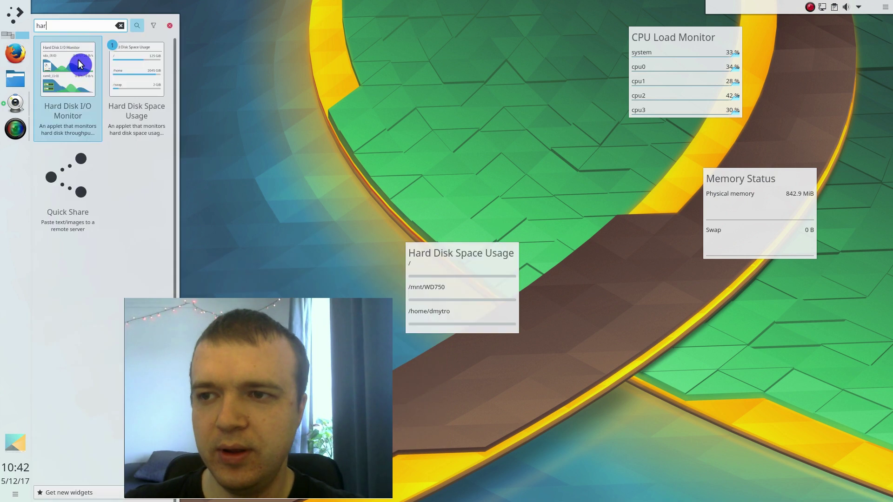
{"action": "left_click_drag", "start_coordinate": [71, 65], "coordinate": [348, 81]}
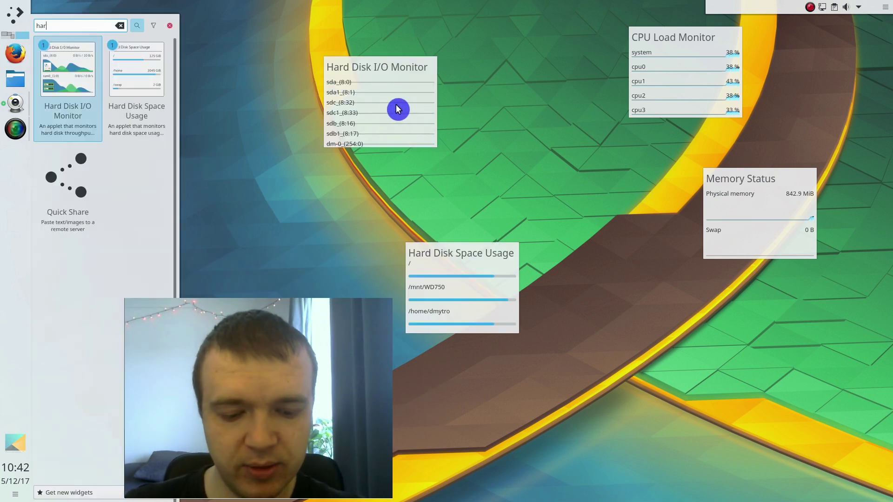
{"action": "double_click", "coordinate": [69, 27]}
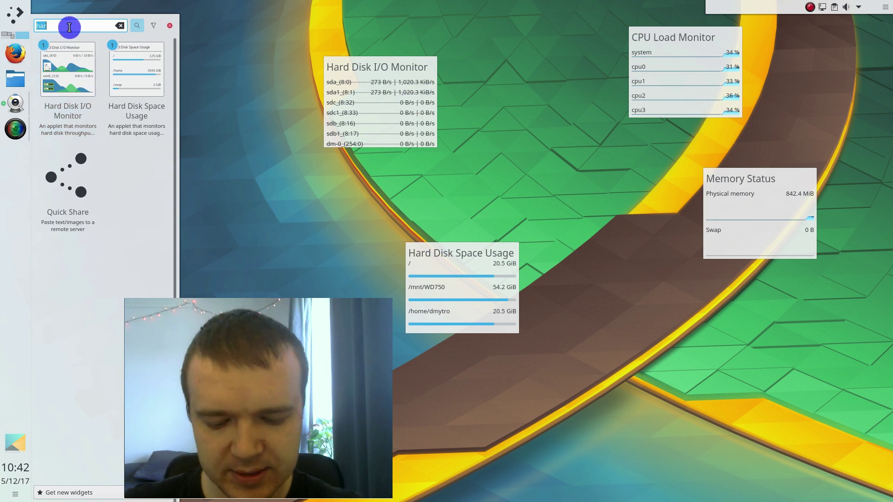
{"action": "type", "text": "netw"}
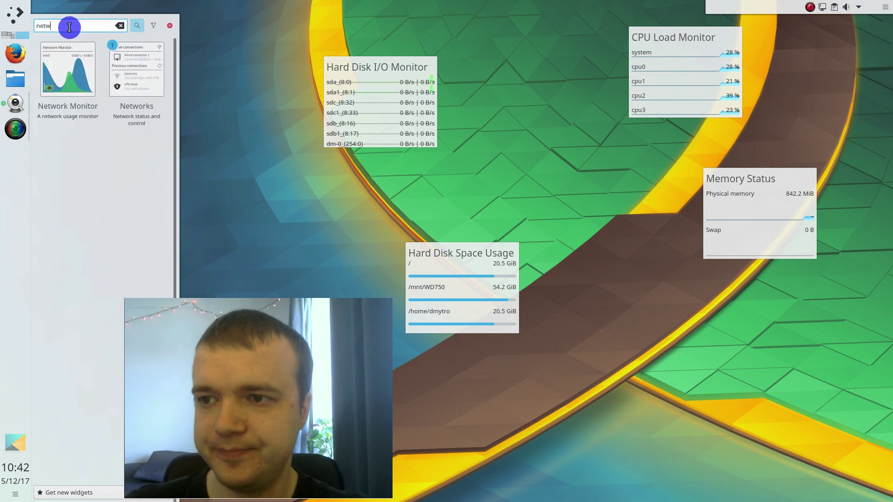
{"action": "left_click_drag", "start_coordinate": [67, 81], "coordinate": [296, 230]}
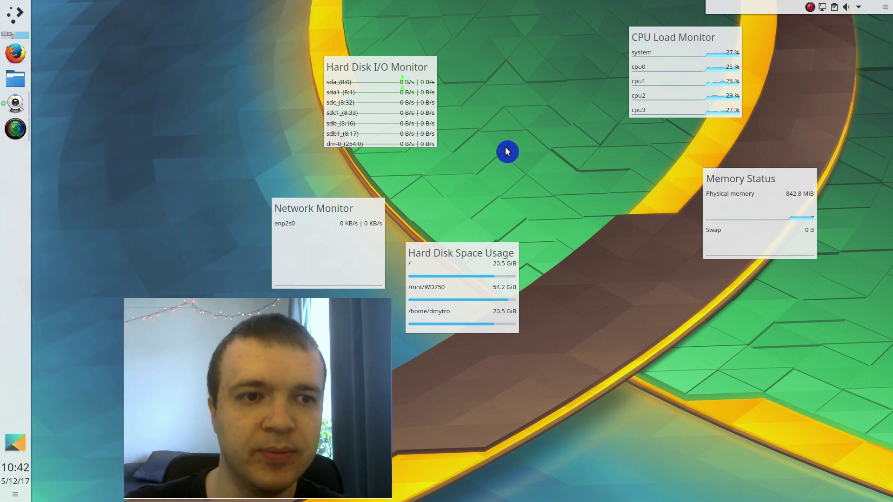
Step: Move and enlarge the CPU Load Monitor at the right edge, showing only cpu0–cpu3 without system
{"action": "left_click_drag", "start_coordinate": [691, 70], "coordinate": [780, 74]}
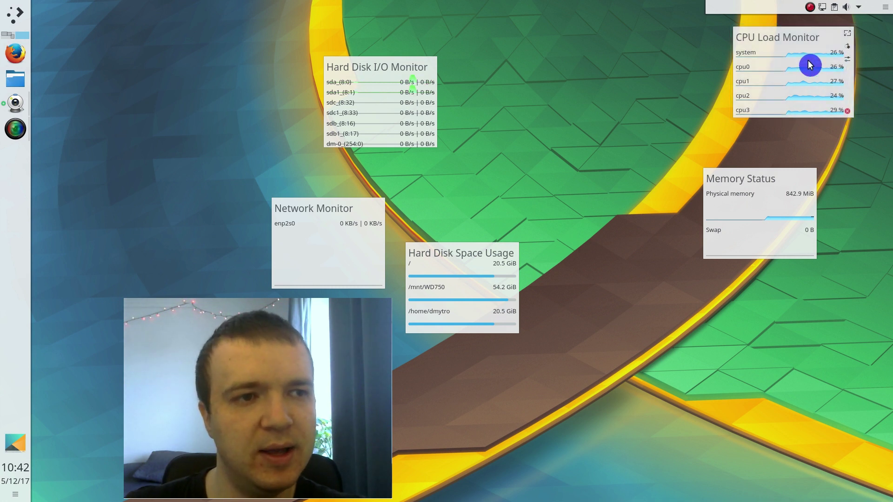
{"action": "left_click_drag", "start_coordinate": [847, 36], "coordinate": [882, 28]}
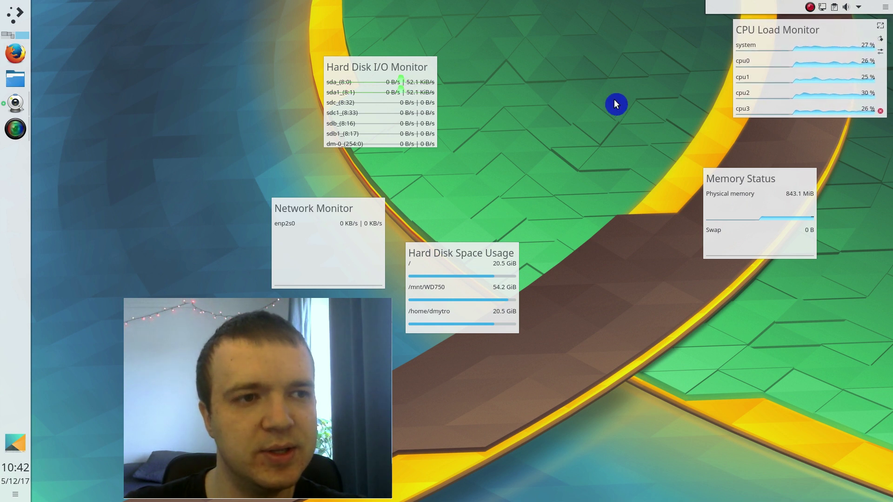
{"action": "left_click", "coordinate": [878, 55]}
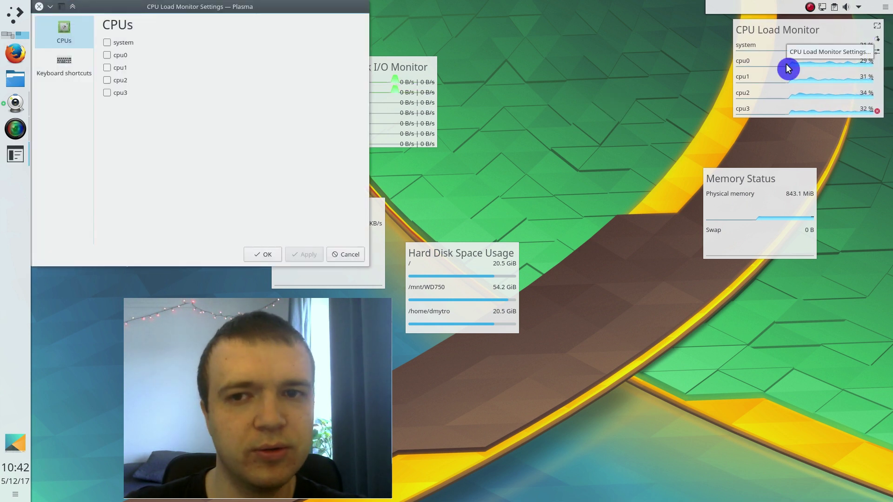
{"action": "left_click", "coordinate": [108, 55]}
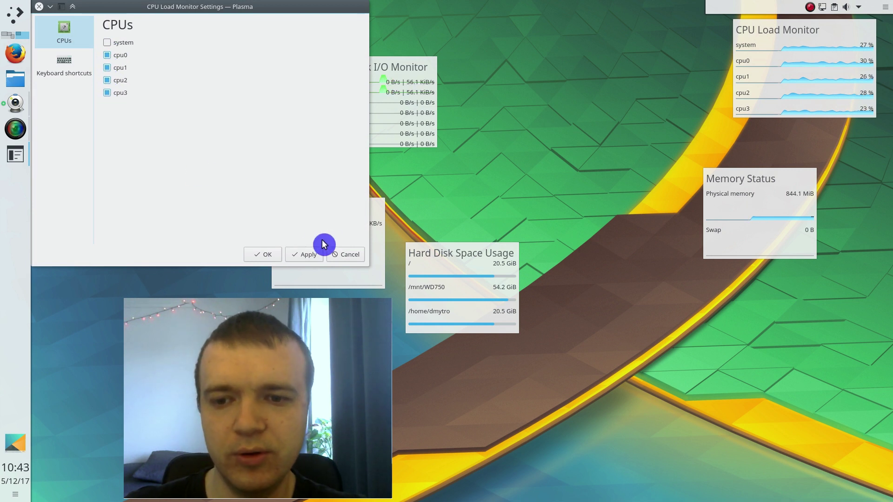
{"action": "left_click", "coordinate": [307, 258]}
{"action": "left_click", "coordinate": [351, 254]}
{"action": "right_click", "coordinate": [788, 71]}
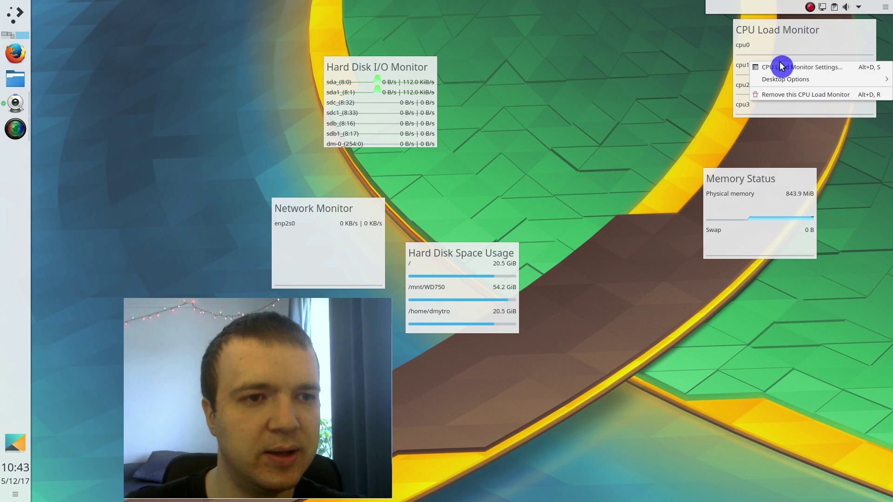
{"action": "left_click", "coordinate": [792, 70]}
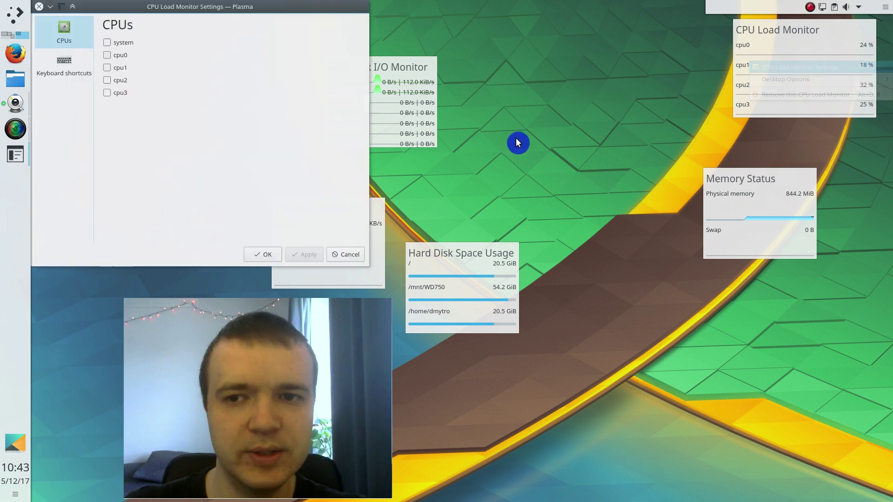
{"action": "left_click", "coordinate": [39, 7]}
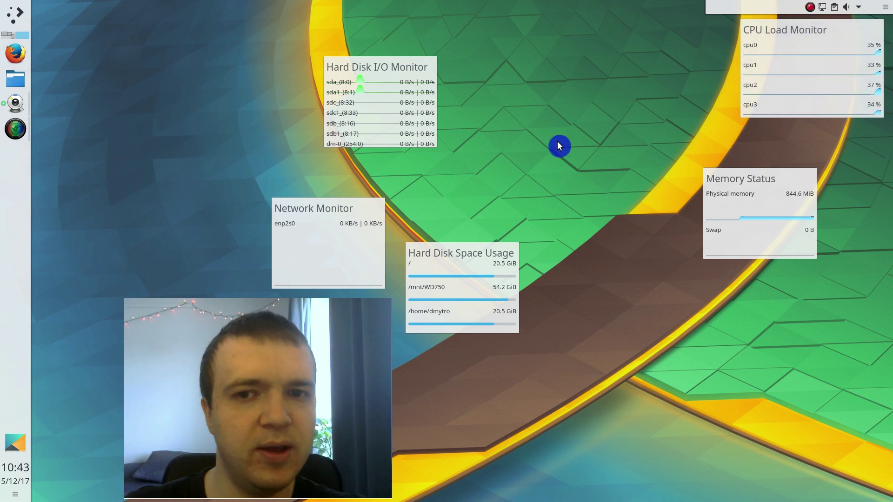
Step: Move Memory Status beneath the CPU monitor and show physical memory only
{"action": "left_click_drag", "start_coordinate": [738, 213], "coordinate": [777, 169]}
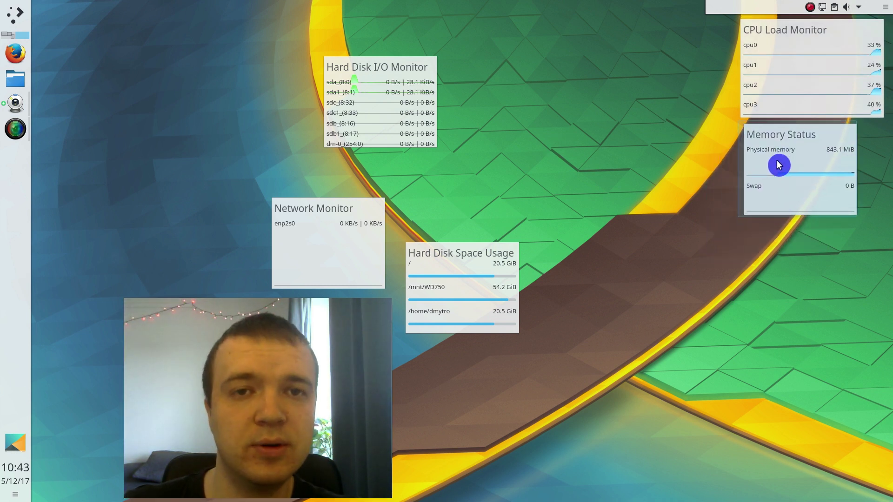
{"action": "right_click", "coordinate": [777, 166]}
{"action": "left_click", "coordinate": [791, 168]}
{"action": "left_click", "coordinate": [107, 43]}
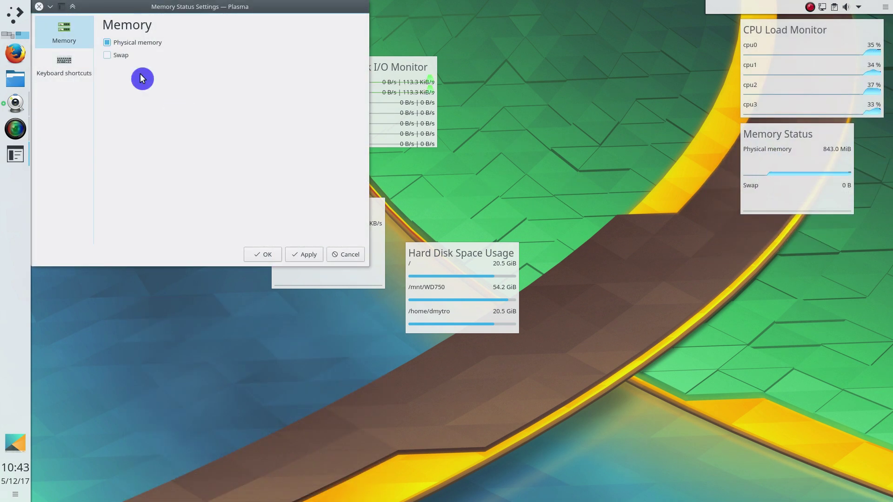
{"action": "left_click", "coordinate": [262, 254]}
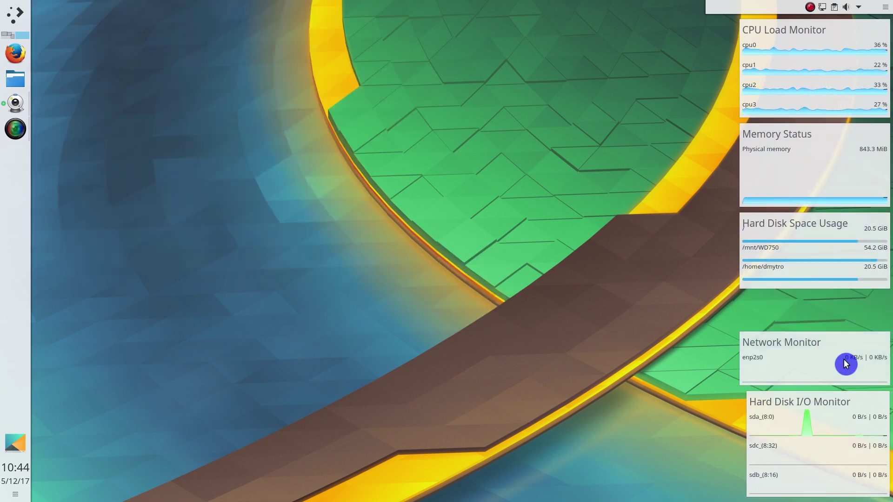
Step: Check the bottom dock's context options and reveal the auto-hidden dock at the bottom edge
{"action": "right_click", "coordinate": [345, 482]}
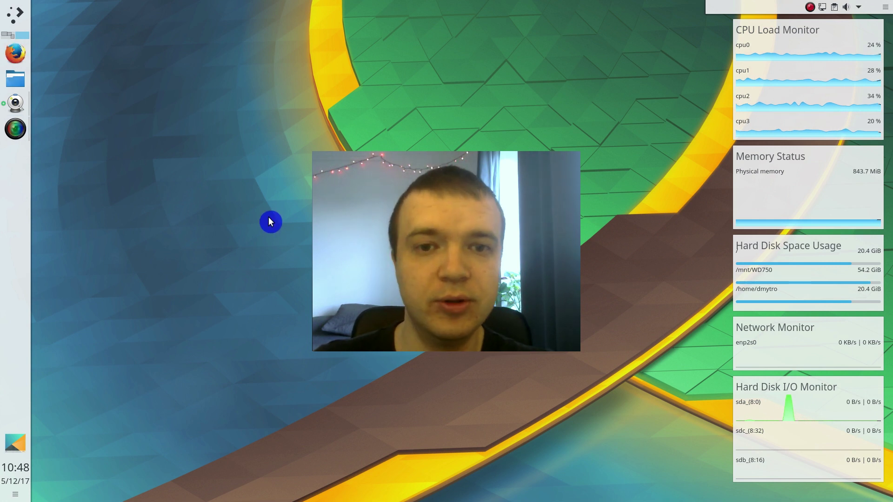
{"action": "mouse_move", "coordinate": [330, 489]}
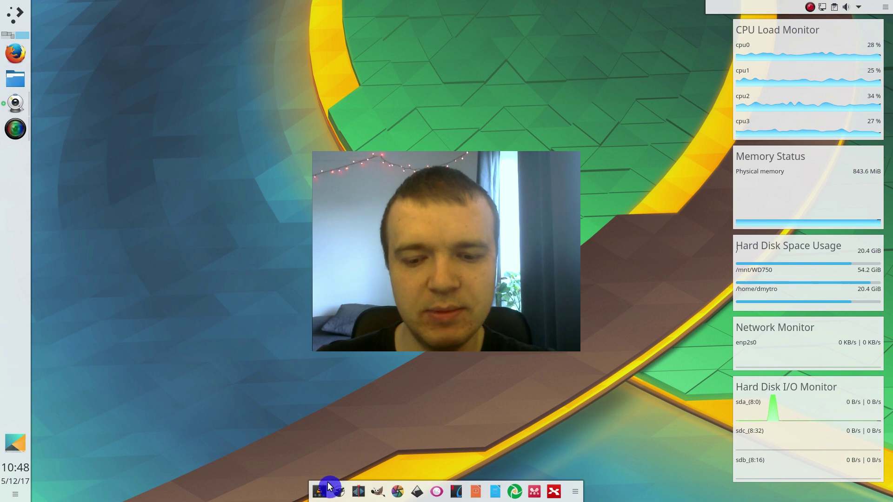